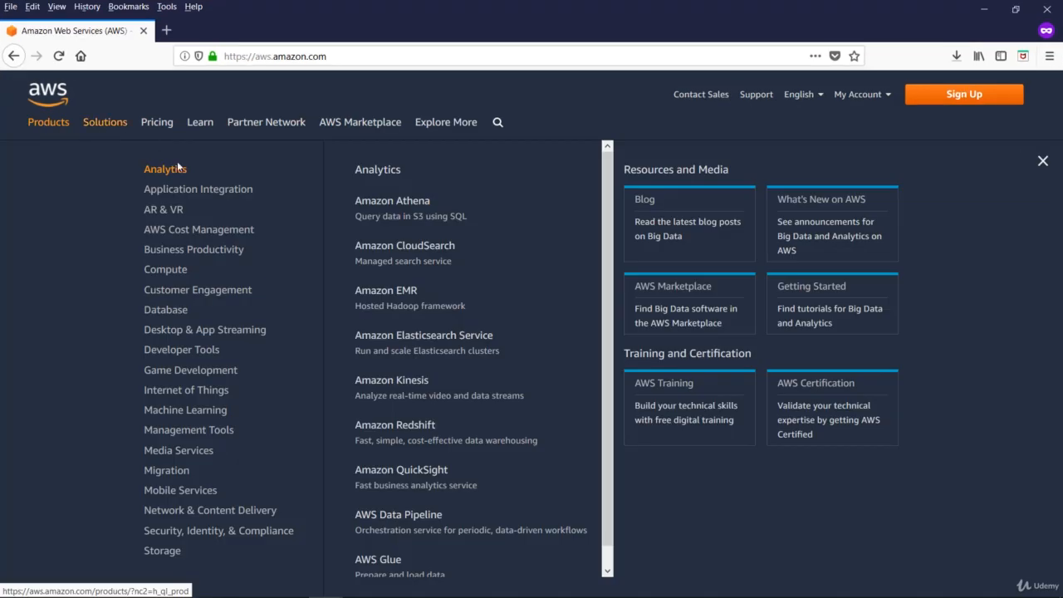
Open the AWS Lambda product page from the Compute products and read its benefits, how-it-works and use-case sections.
{"action": "mouse_move", "coordinate": [173, 271]}
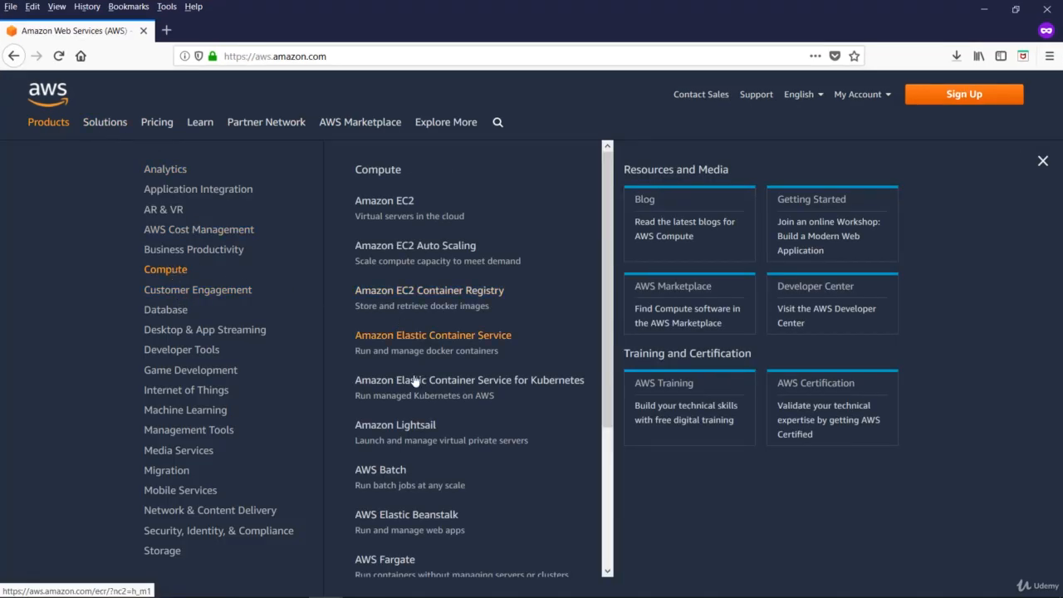
{"action": "scroll", "coordinate": [365, 470], "scroll_direction": "down", "scroll_amount": 3}
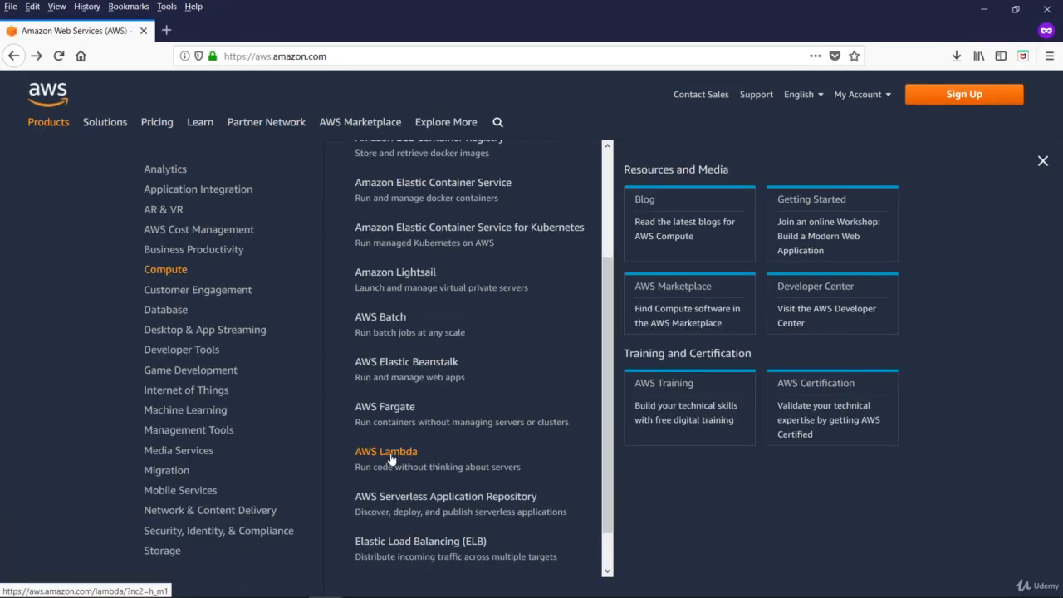
{"action": "left_click", "coordinate": [389, 453]}
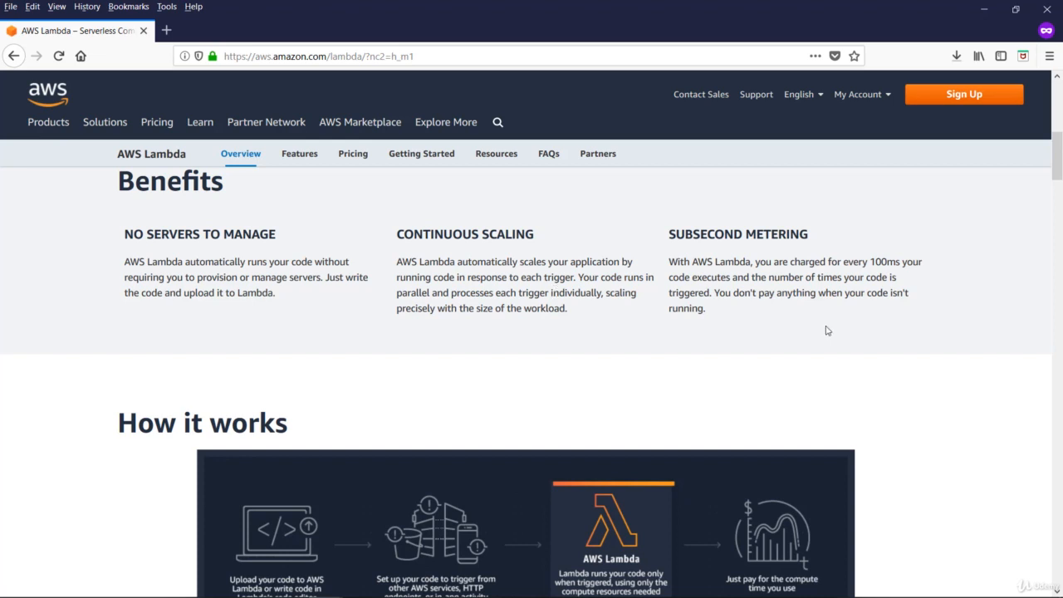
{"action": "scroll", "coordinate": [819, 327], "scroll_direction": "down", "scroll_amount": 3}
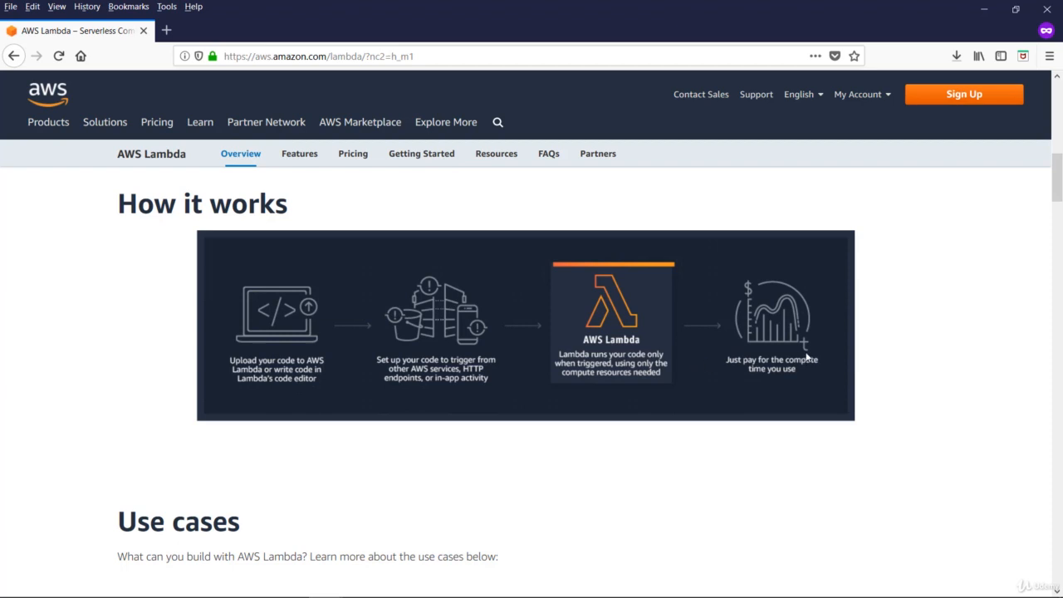
{"action": "scroll", "coordinate": [674, 399], "scroll_direction": "down", "scroll_amount": 4}
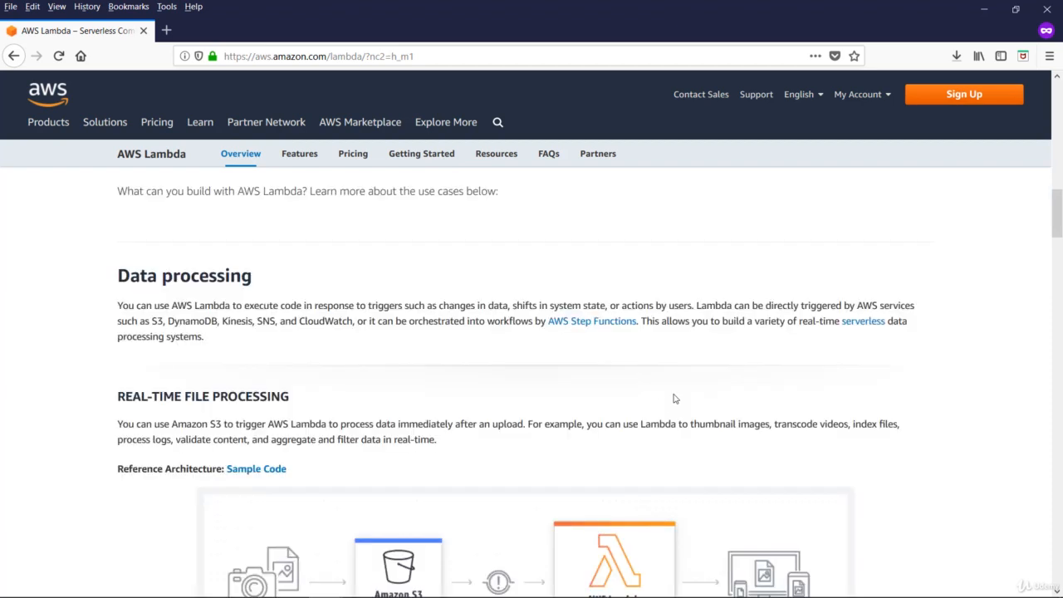
{"action": "scroll", "coordinate": [653, 418], "scroll_direction": "down", "scroll_amount": 4}
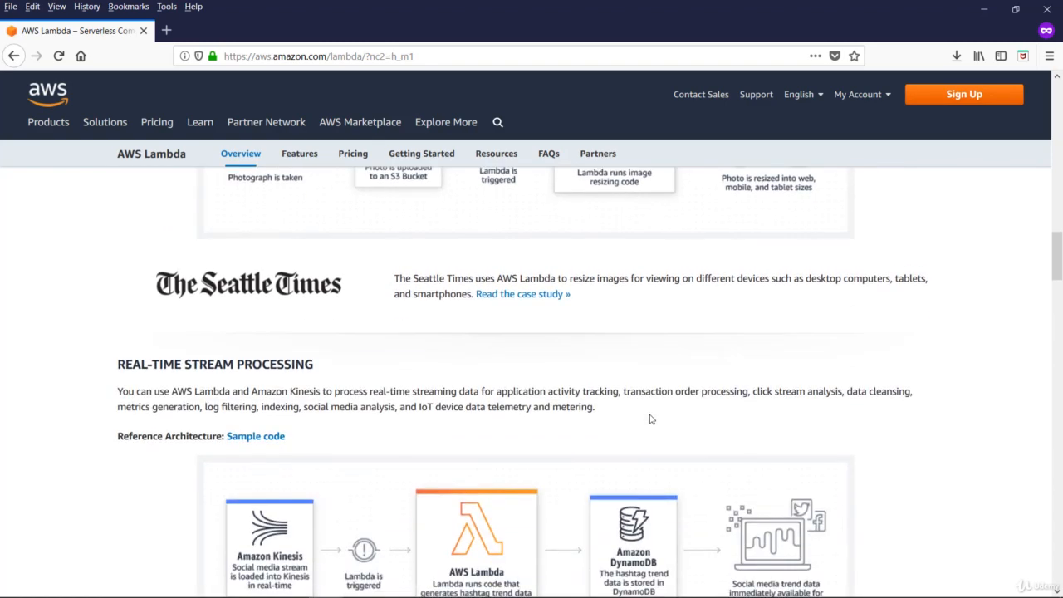
{"action": "scroll", "coordinate": [651, 419], "scroll_direction": "down", "scroll_amount": 4}
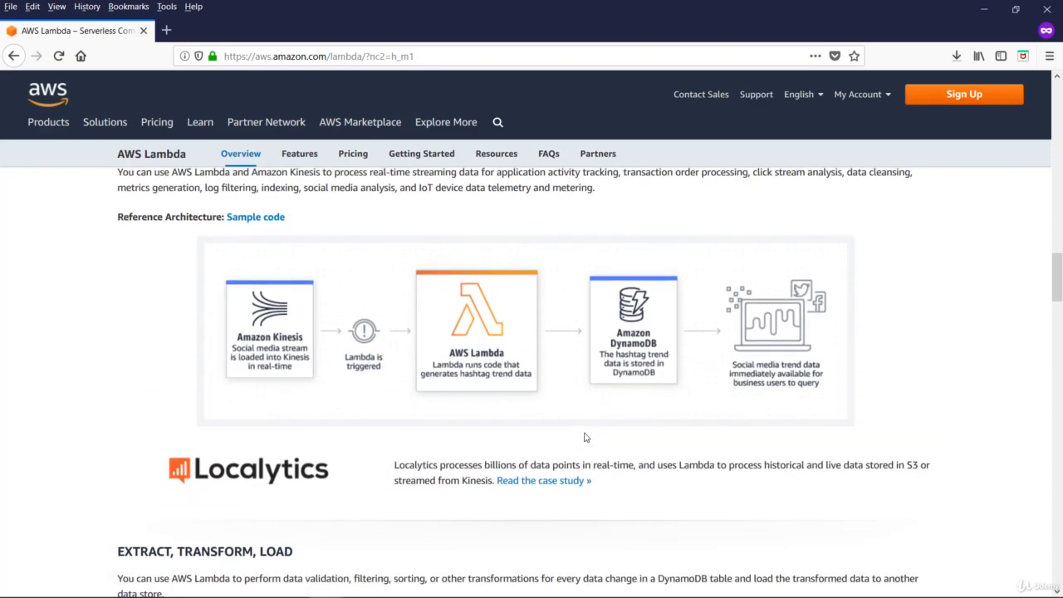
{"action": "scroll", "coordinate": [584, 436], "scroll_direction": "down", "scroll_amount": 2}
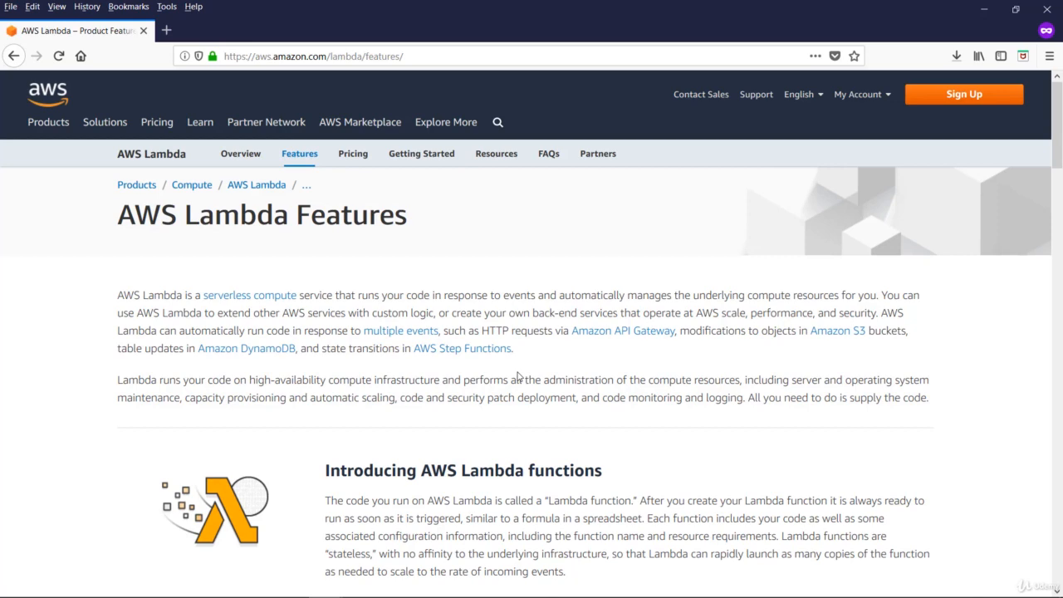
Read through the AWS Lambda features page, and open the Lambda pricing page to examine the pricing details.
{"action": "scroll", "coordinate": [508, 436], "scroll_direction": "down", "scroll_amount": 12}
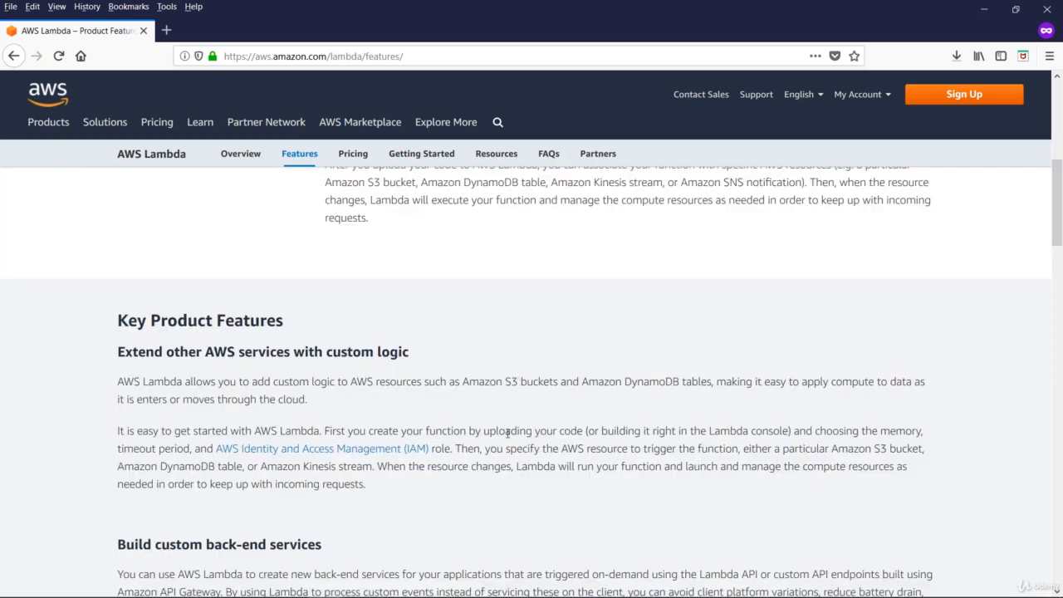
{"action": "scroll", "coordinate": [505, 437], "scroll_direction": "down", "scroll_amount": 10}
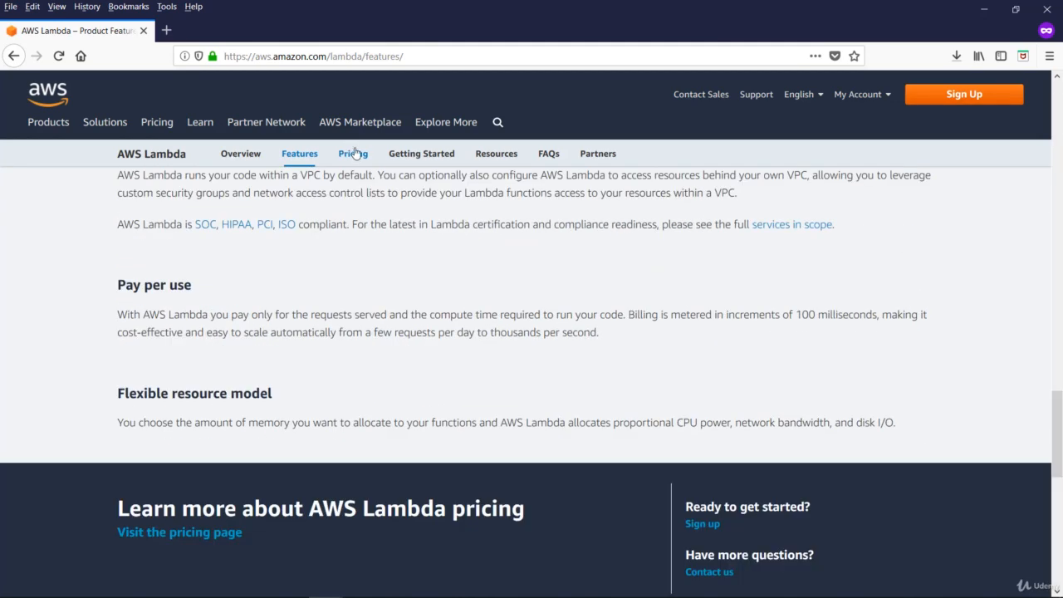
{"action": "left_click", "coordinate": [353, 155]}
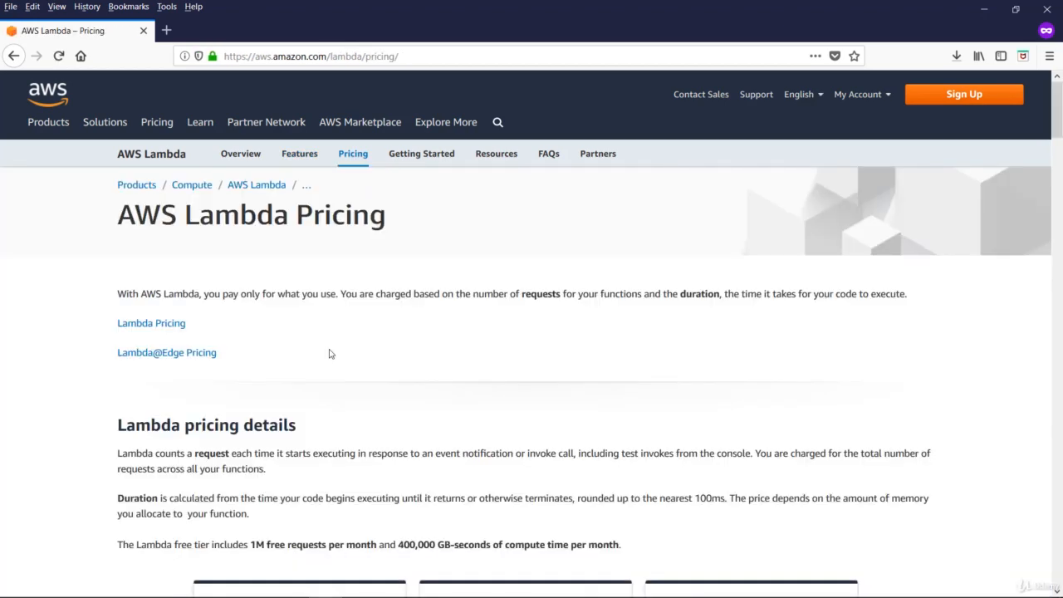
{"action": "scroll", "coordinate": [331, 354], "scroll_direction": "down", "scroll_amount": 3}
{"action": "scroll", "coordinate": [330, 354], "scroll_direction": "down", "scroll_amount": 1}
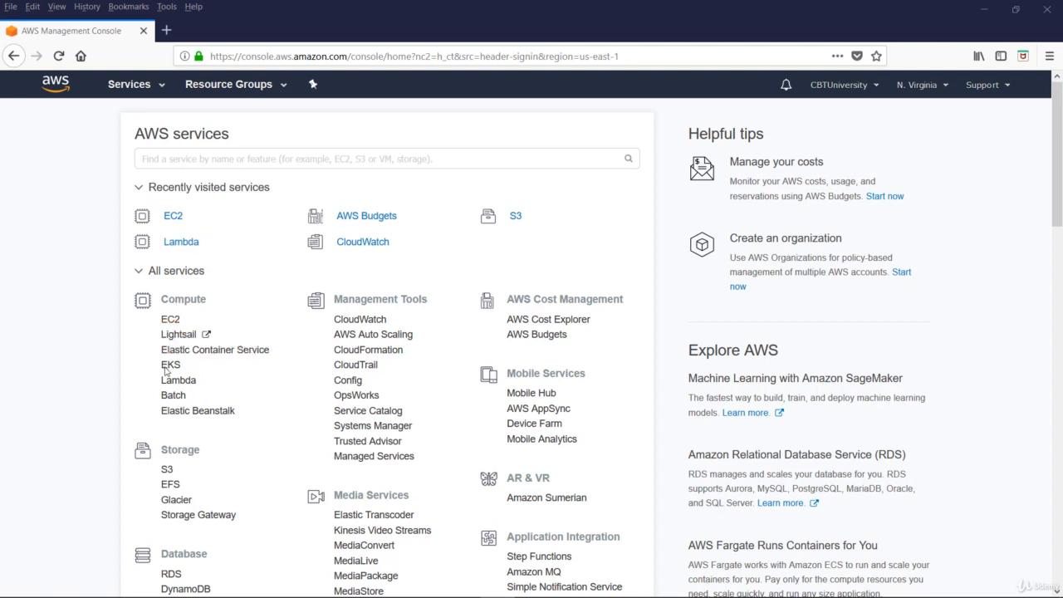
Start creating a function in the Lambda service with the Blueprints option and look through the available blueprints.
{"action": "left_click", "coordinate": [186, 383]}
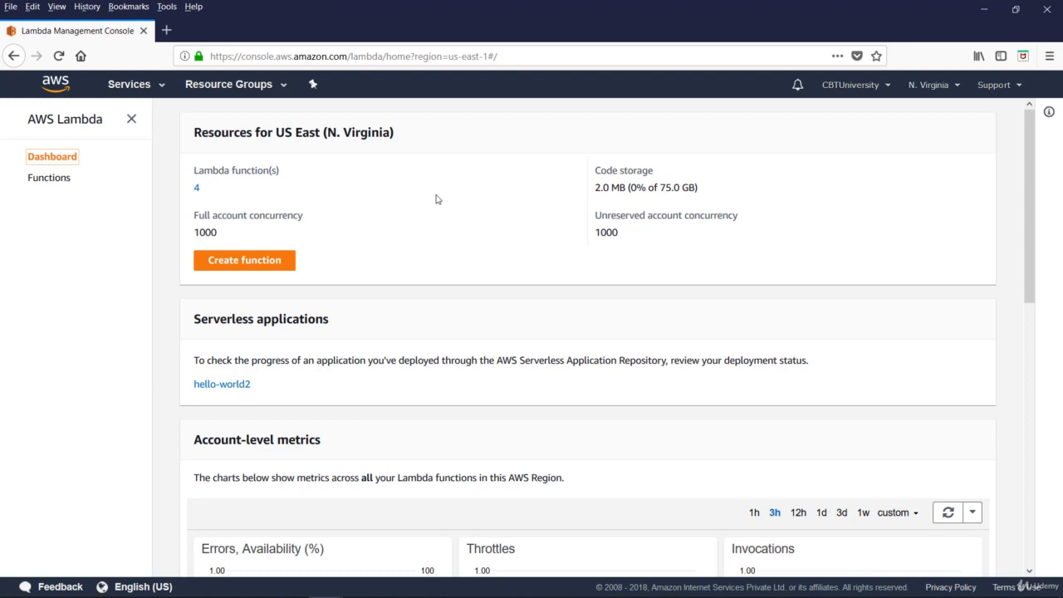
{"action": "left_click", "coordinate": [245, 261]}
{"action": "left_click", "coordinate": [512, 249]}
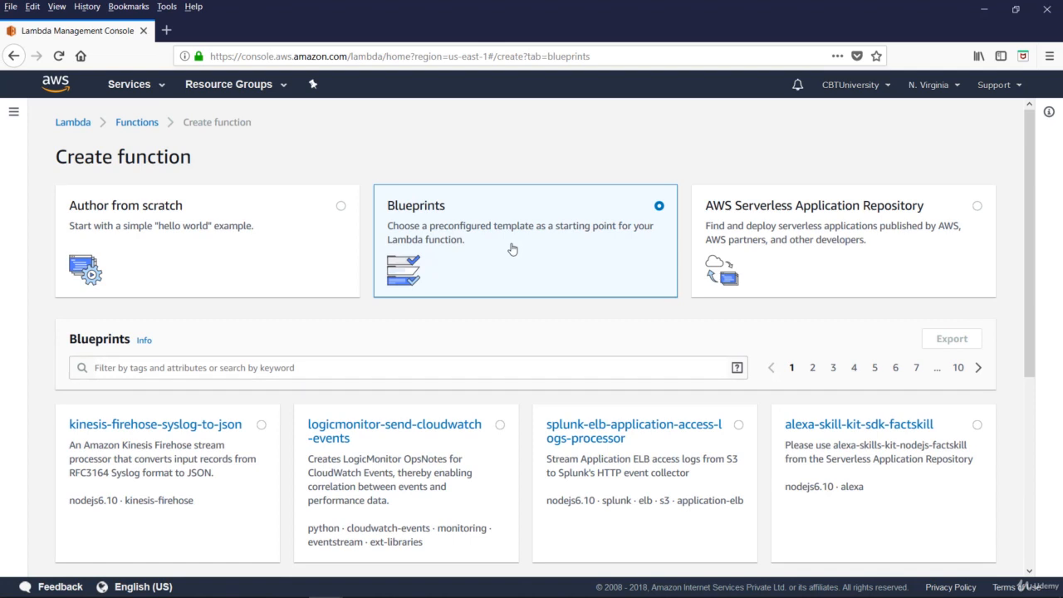
{"action": "scroll", "coordinate": [603, 319], "scroll_direction": "down", "scroll_amount": 3}
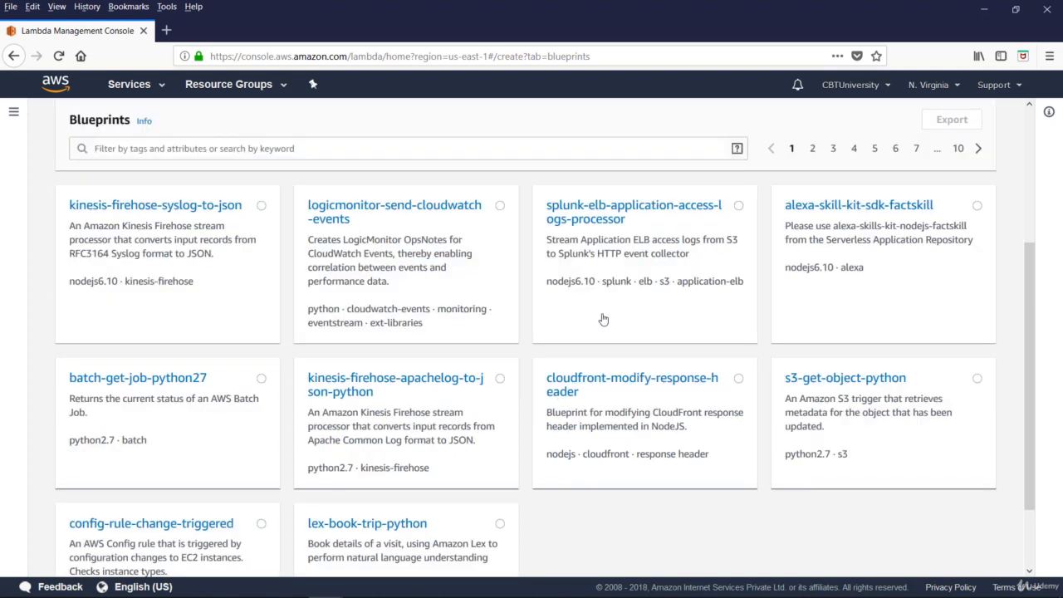
{"action": "scroll", "coordinate": [548, 398], "scroll_direction": "down", "scroll_amount": 1}
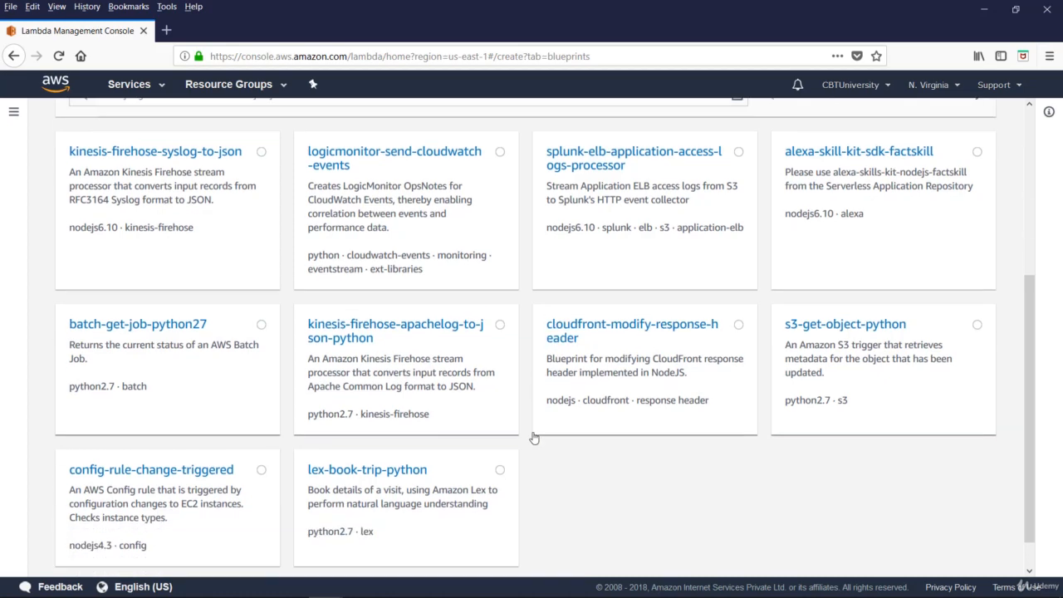
{"action": "scroll", "coordinate": [549, 428], "scroll_direction": "down", "scroll_amount": 2}
{"action": "scroll", "coordinate": [589, 410], "scroll_direction": "up", "scroll_amount": 5}
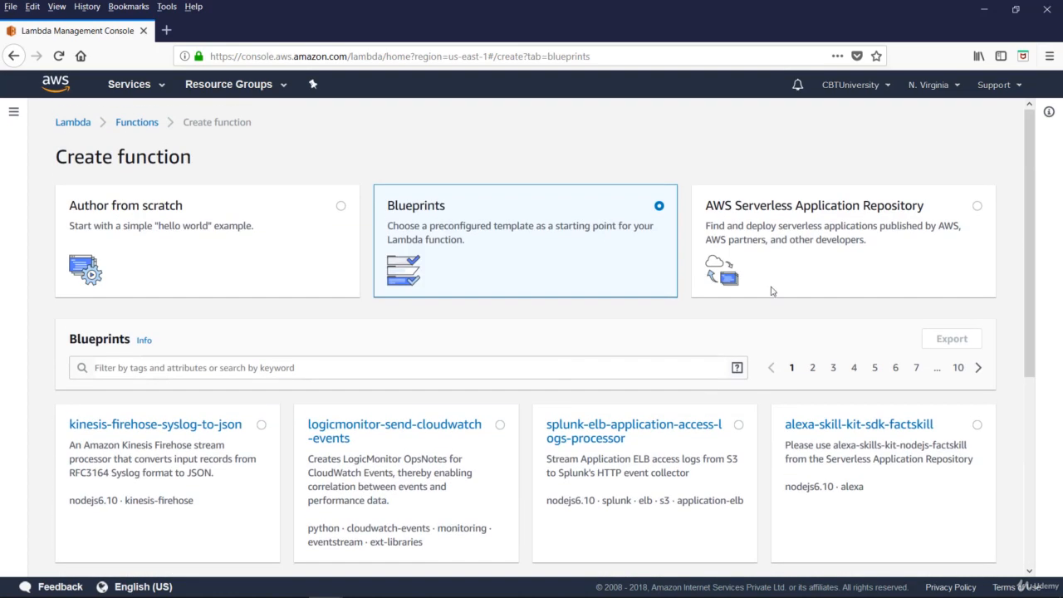
Switch the function source to AWS Serverless Application Repository and browse the applications it offers.
{"action": "left_click", "coordinate": [843, 241]}
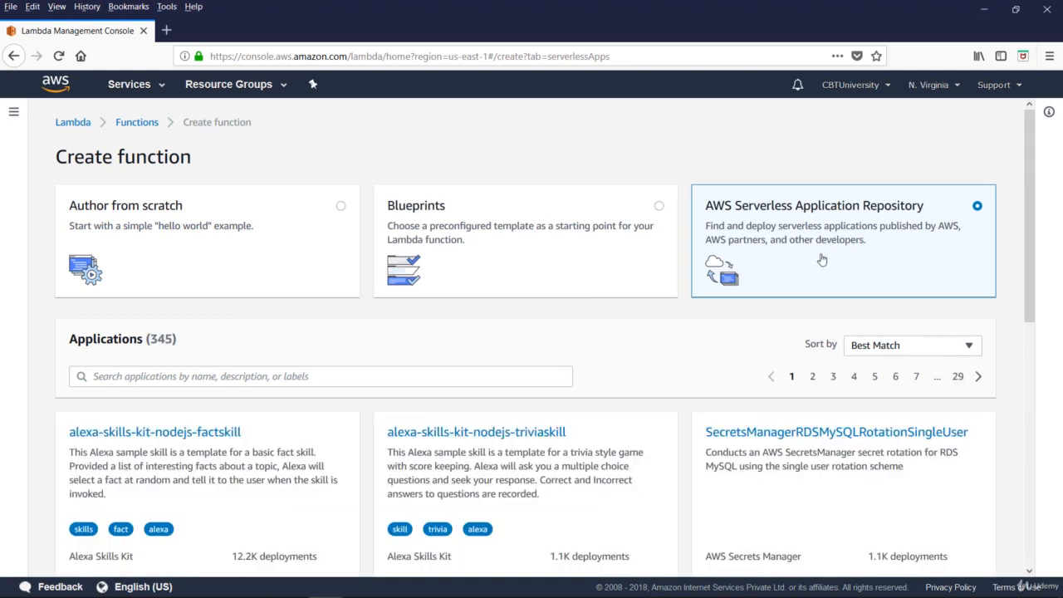
{"action": "scroll", "coordinate": [593, 474], "scroll_direction": "down", "scroll_amount": 1}
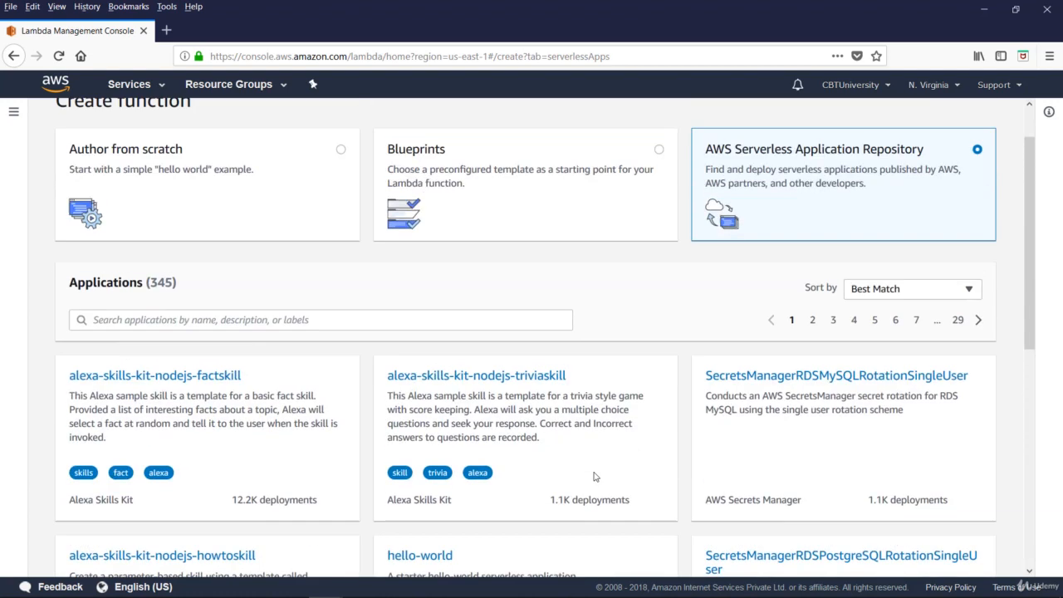
{"action": "scroll", "coordinate": [586, 470], "scroll_direction": "up", "scroll_amount": 1}
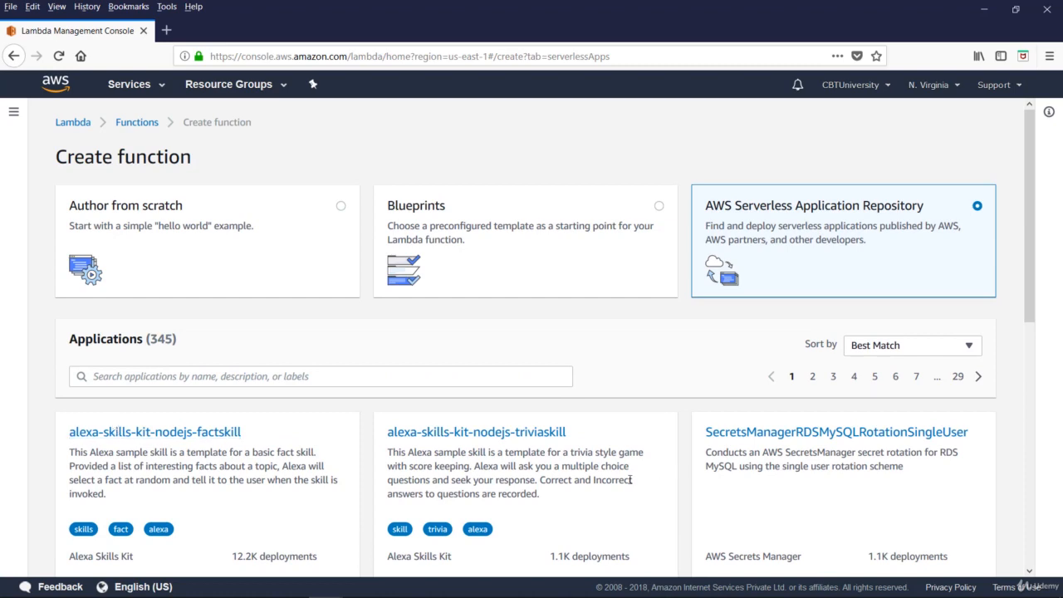
{"action": "scroll", "coordinate": [630, 479], "scroll_direction": "down", "scroll_amount": 8}
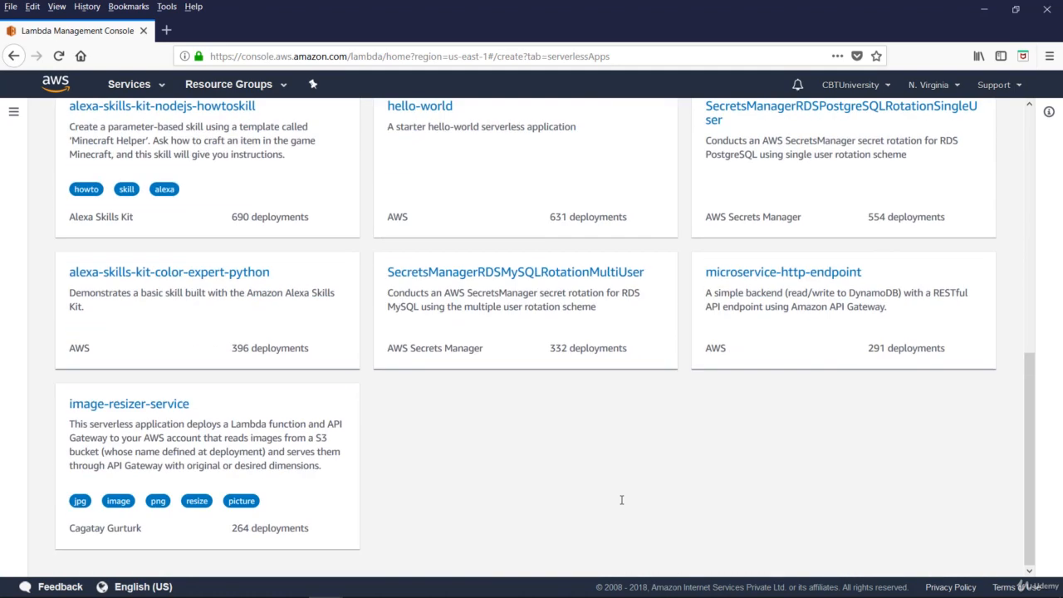
{"action": "scroll", "coordinate": [622, 501], "scroll_direction": "up", "scroll_amount": 9}
Switch the function source back to Blueprints and filter the blueprints by the keyword "hello".
{"action": "left_click", "coordinate": [484, 234]}
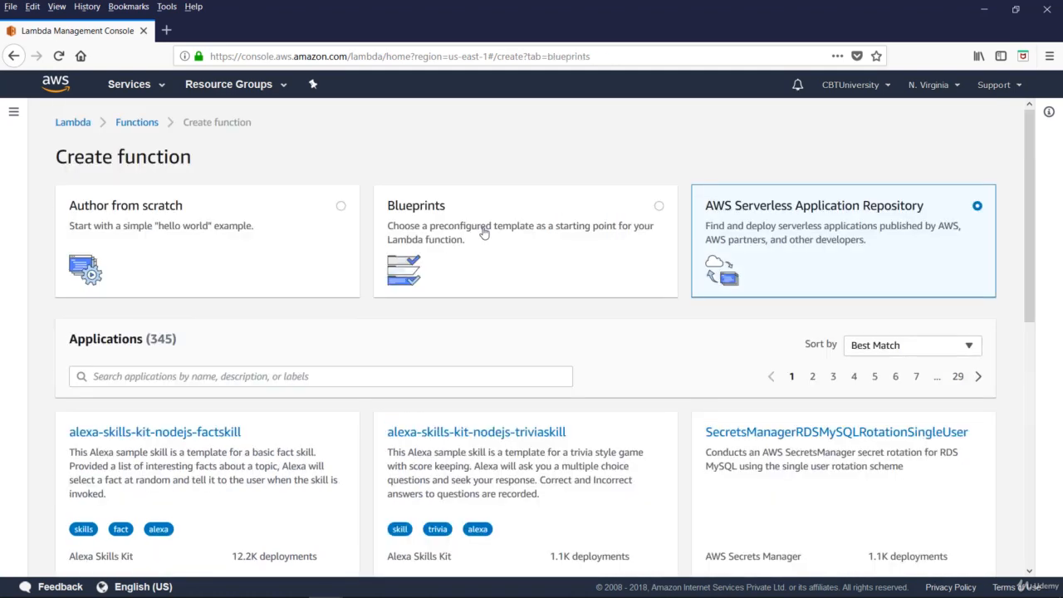
{"action": "left_click", "coordinate": [110, 368]}
{"action": "type", "text": "hello"}
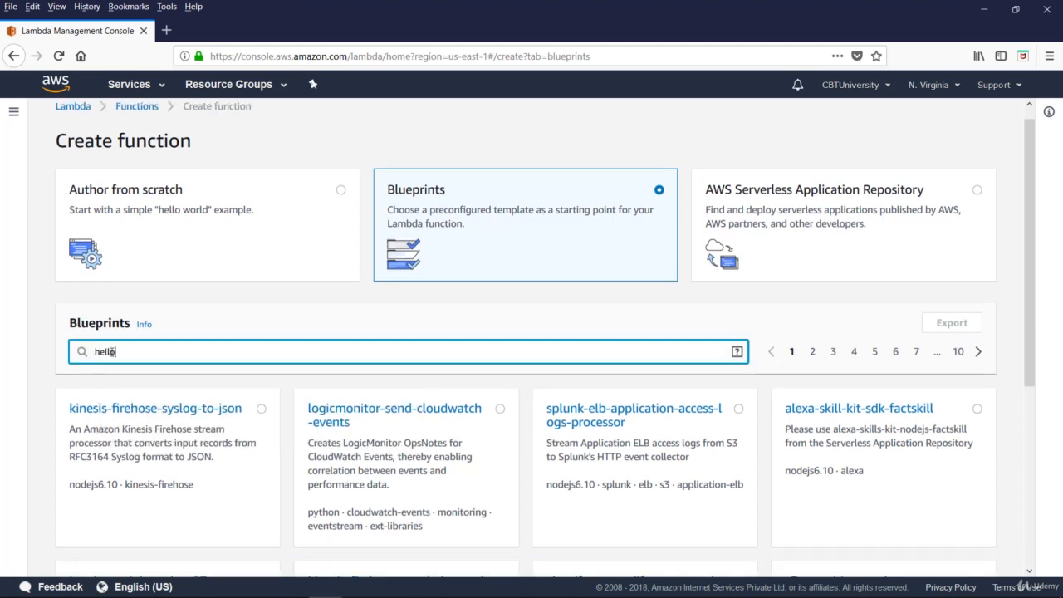
{"action": "key", "text": "Return"}
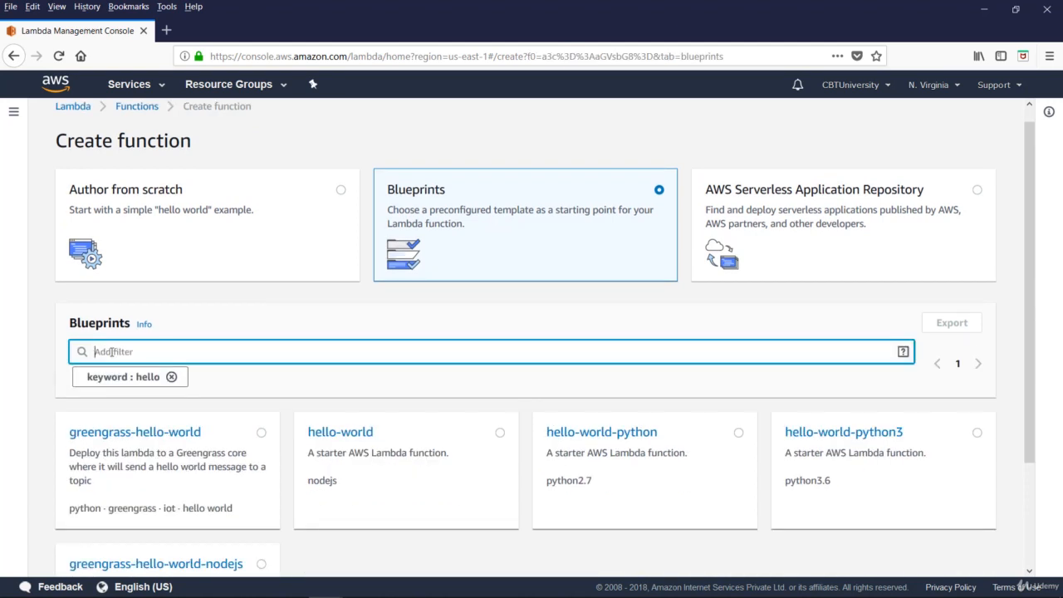
Choose the hello-world-python blueprint (python2.7) and proceed to configuring the function.
{"action": "scroll", "coordinate": [237, 499], "scroll_direction": "down", "scroll_amount": 3}
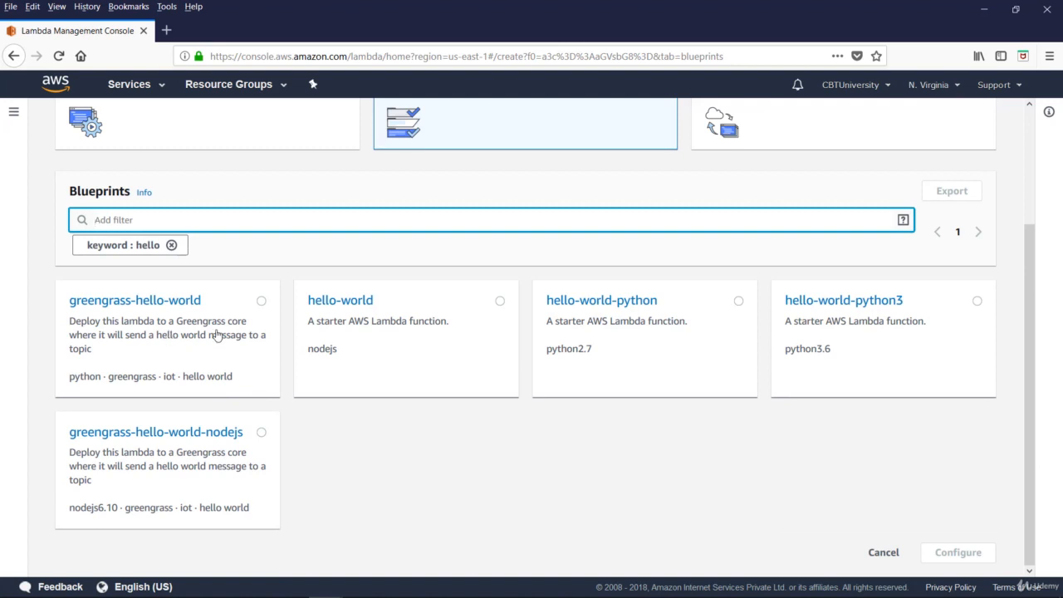
{"action": "left_click", "coordinate": [629, 306]}
{"action": "scroll", "coordinate": [629, 325], "scroll_direction": "up", "scroll_amount": 3}
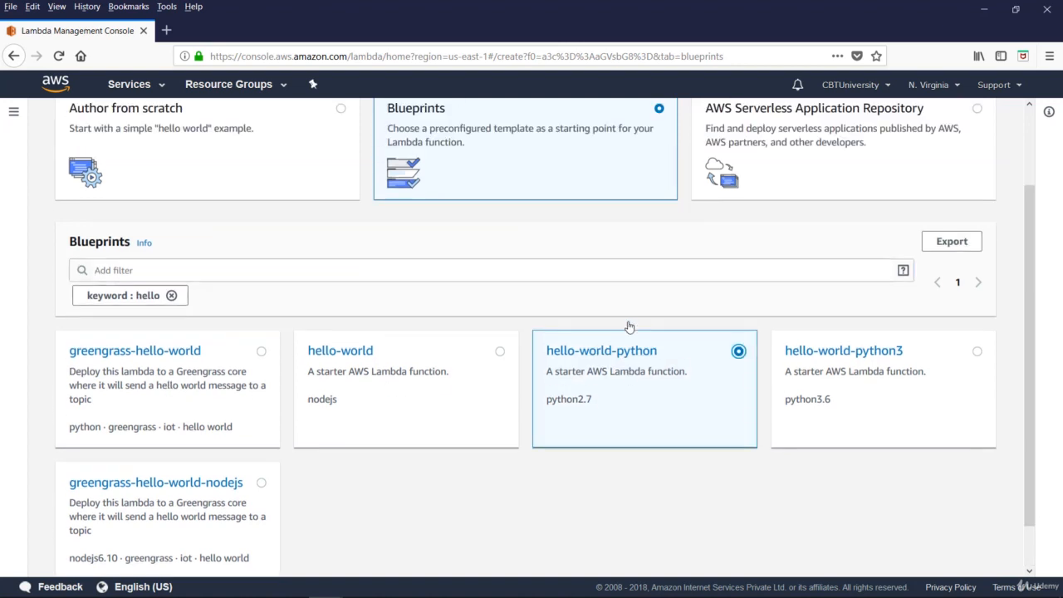
{"action": "scroll", "coordinate": [925, 515], "scroll_direction": "down", "scroll_amount": 3}
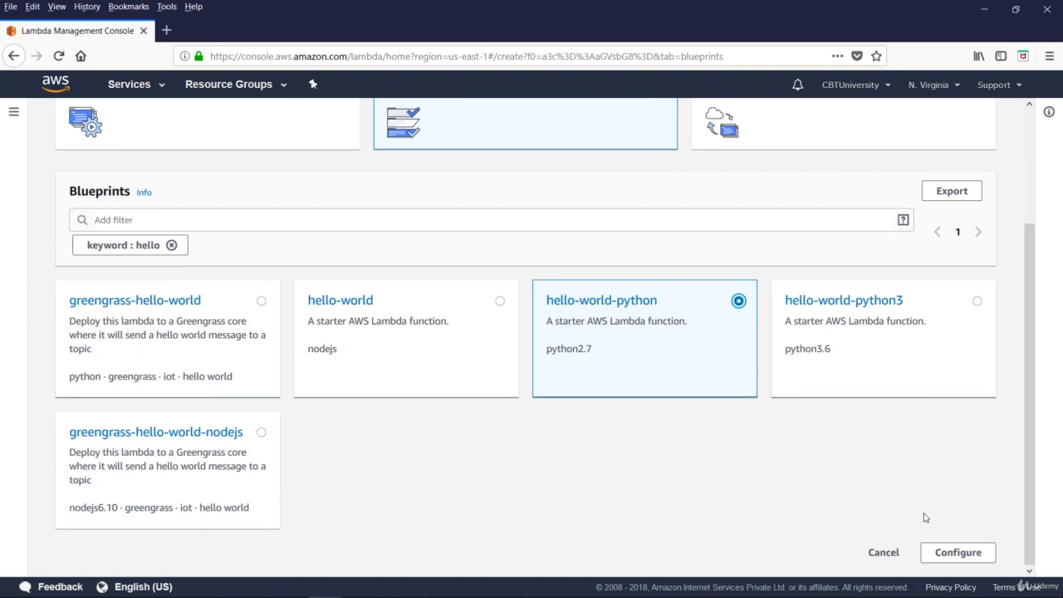
{"action": "left_click", "coordinate": [959, 552]}
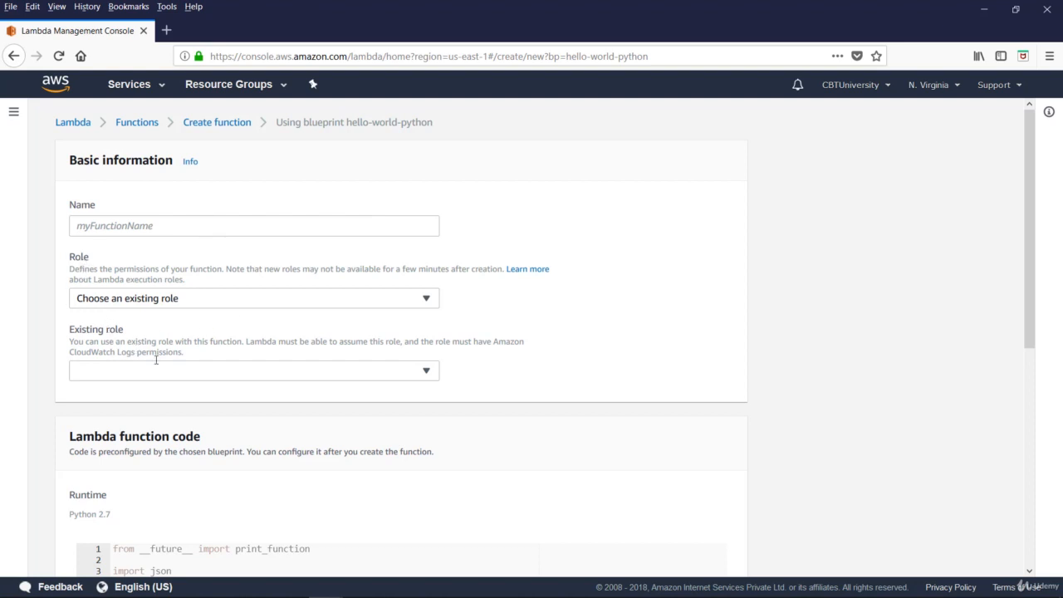
Check the blueprint's preconfigured Python code and name the new function doctest1.
{"action": "scroll", "coordinate": [155, 360], "scroll_direction": "down", "scroll_amount": 5}
{"action": "scroll", "coordinate": [205, 391], "scroll_direction": "down", "scroll_amount": 4}
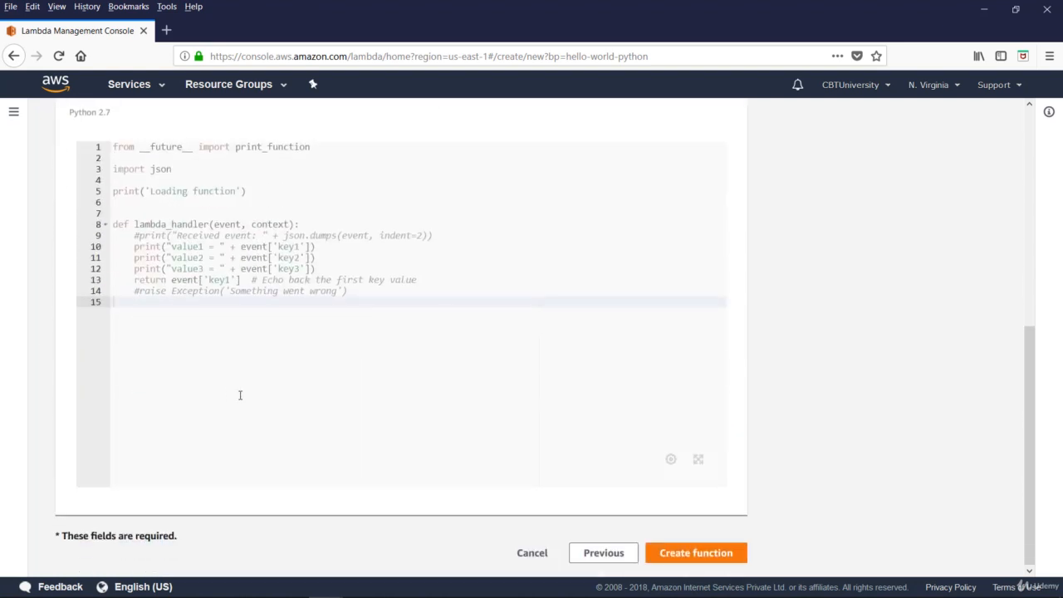
{"action": "scroll", "coordinate": [238, 392], "scroll_direction": "up", "scroll_amount": 6}
{"action": "scroll", "coordinate": [127, 226], "scroll_direction": "up", "scroll_amount": 3}
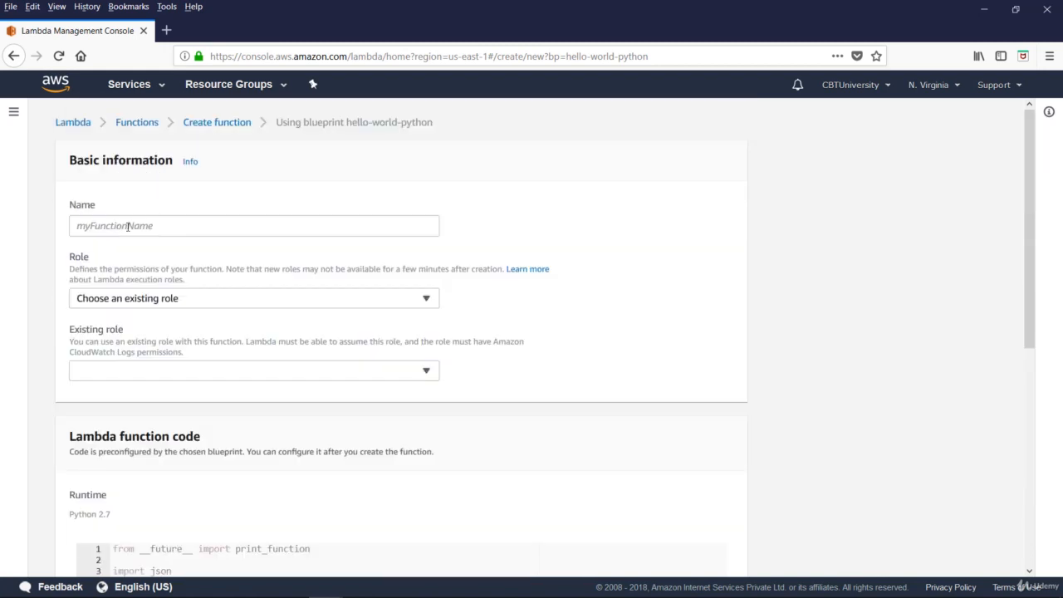
{"action": "left_click", "coordinate": [127, 226]}
{"action": "type", "text": "doctest1"}
Have the function use an existing role and assign it CodeStarWorker-p1-Lambda.
{"action": "left_click", "coordinate": [208, 299]}
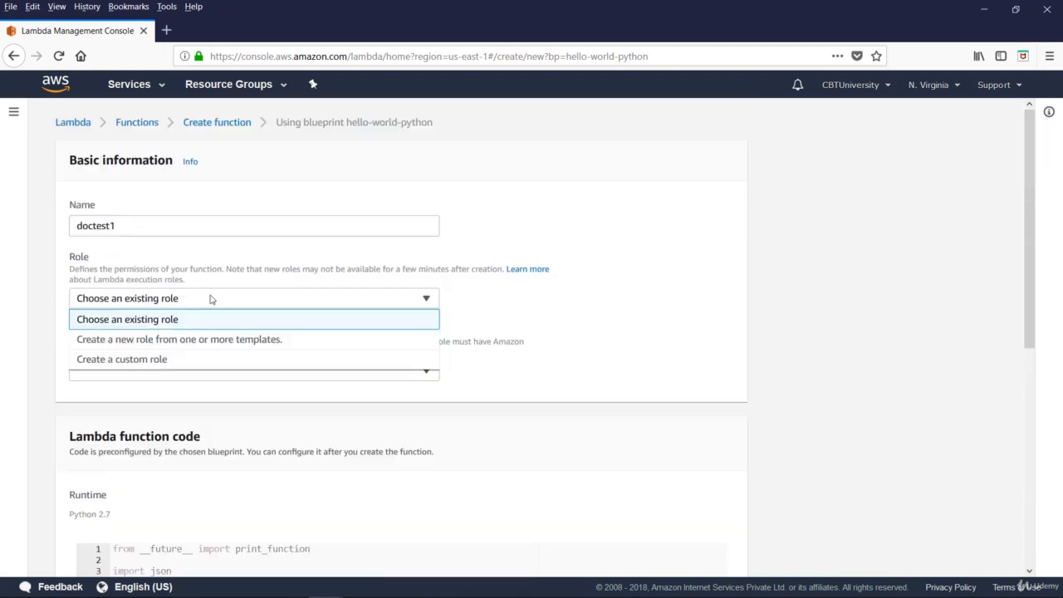
{"action": "left_click", "coordinate": [160, 322]}
{"action": "left_click", "coordinate": [140, 372]}
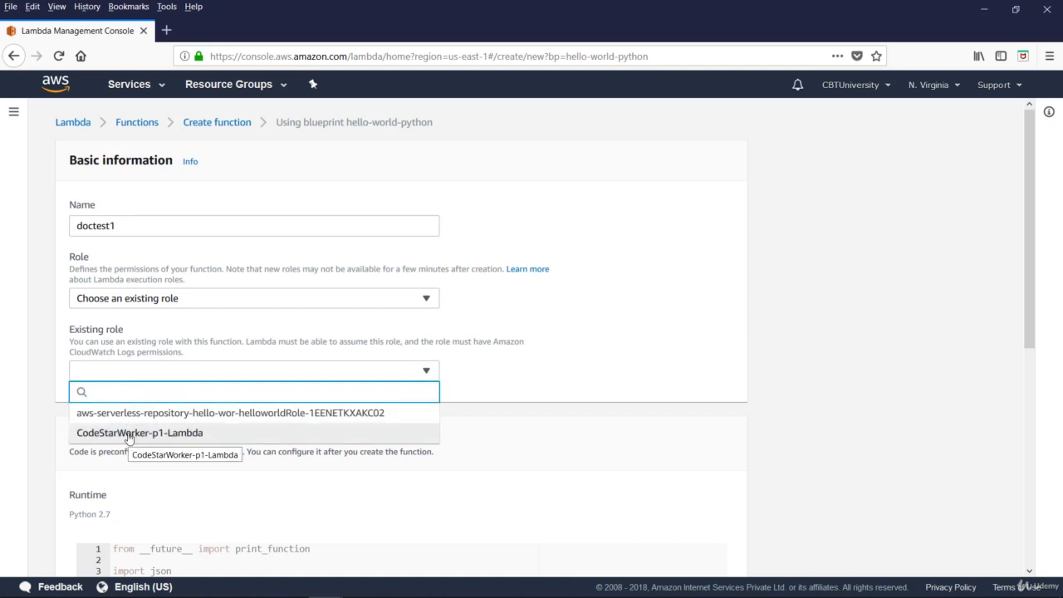
{"action": "left_click", "coordinate": [128, 435]}
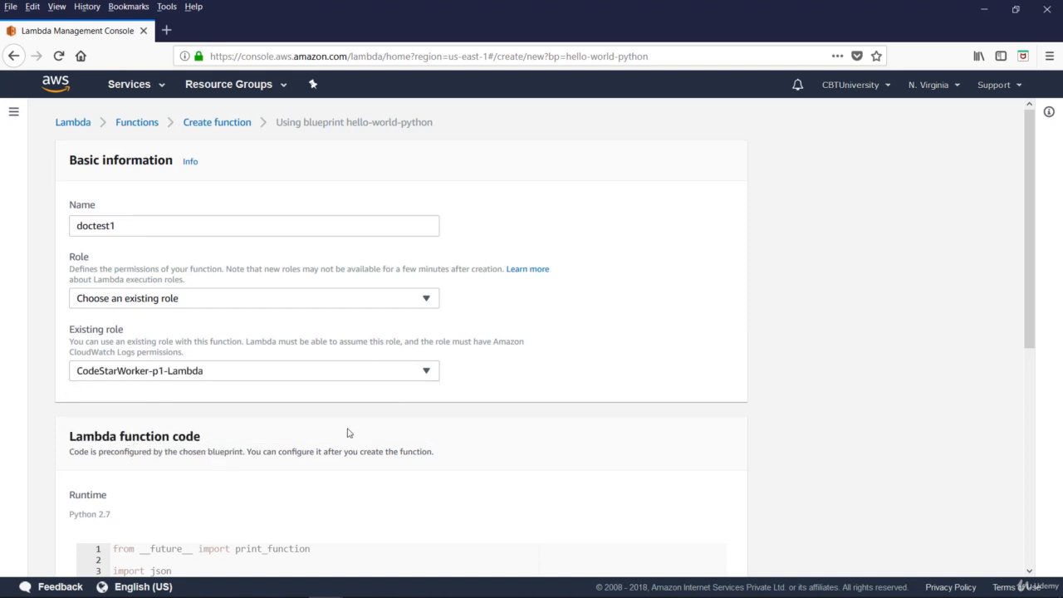
Look over the Lambda function code and create the doctest1 function.
{"action": "scroll", "coordinate": [362, 360], "scroll_direction": "down", "scroll_amount": 5}
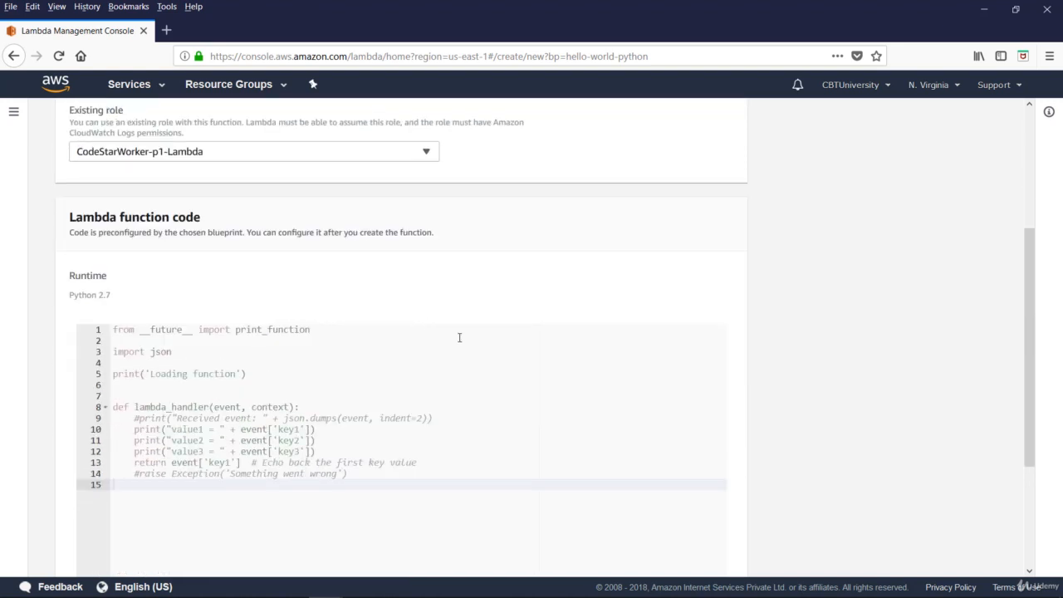
{"action": "scroll", "coordinate": [472, 366], "scroll_direction": "down", "scroll_amount": 4}
{"action": "left_click", "coordinate": [707, 552]}
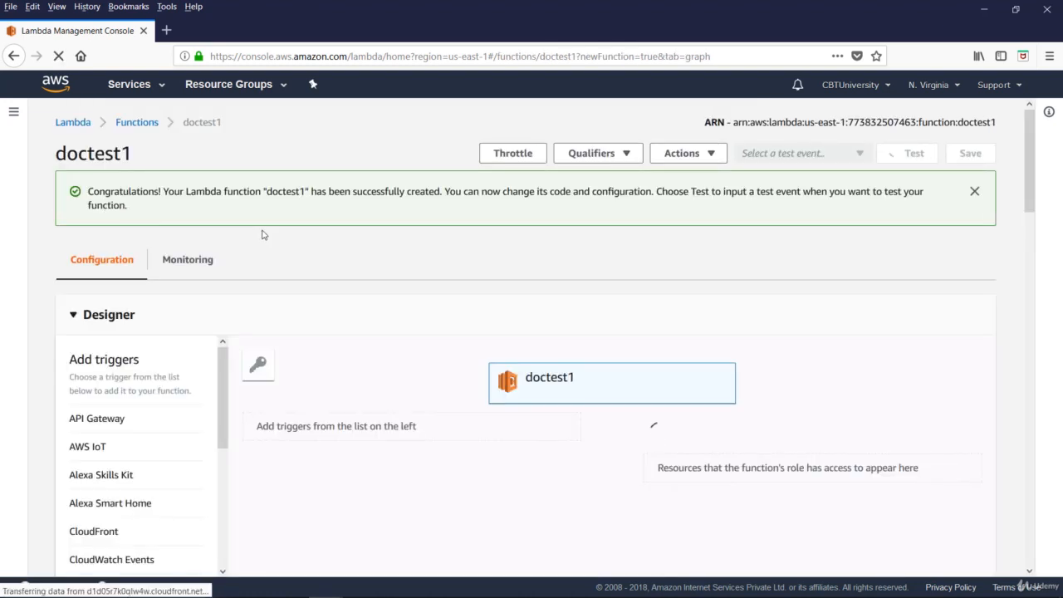
Examine doctest1's designer, available test event choices, and the code entry type, runtime and handler settings in the function code section.
{"action": "scroll", "coordinate": [432, 217], "scroll_direction": "down", "scroll_amount": 3}
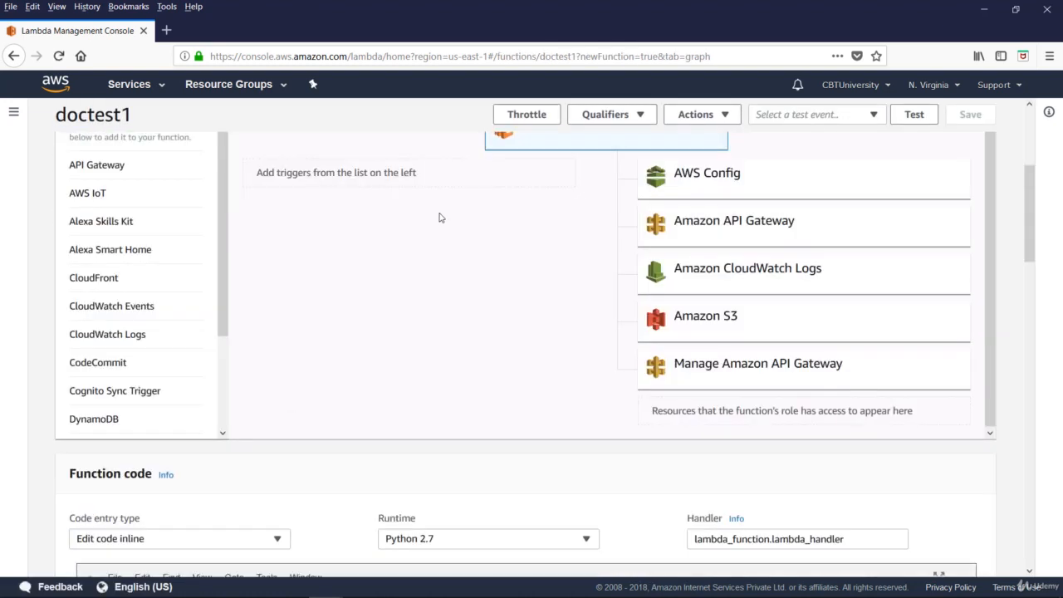
{"action": "scroll", "coordinate": [439, 220], "scroll_direction": "up", "scroll_amount": 3}
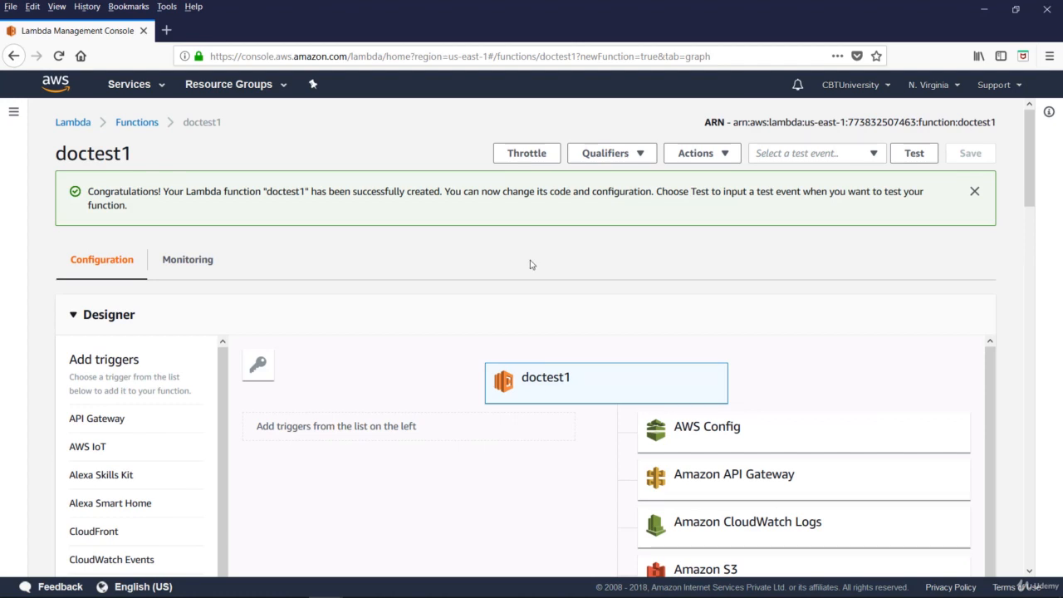
{"action": "left_click", "coordinate": [873, 152]}
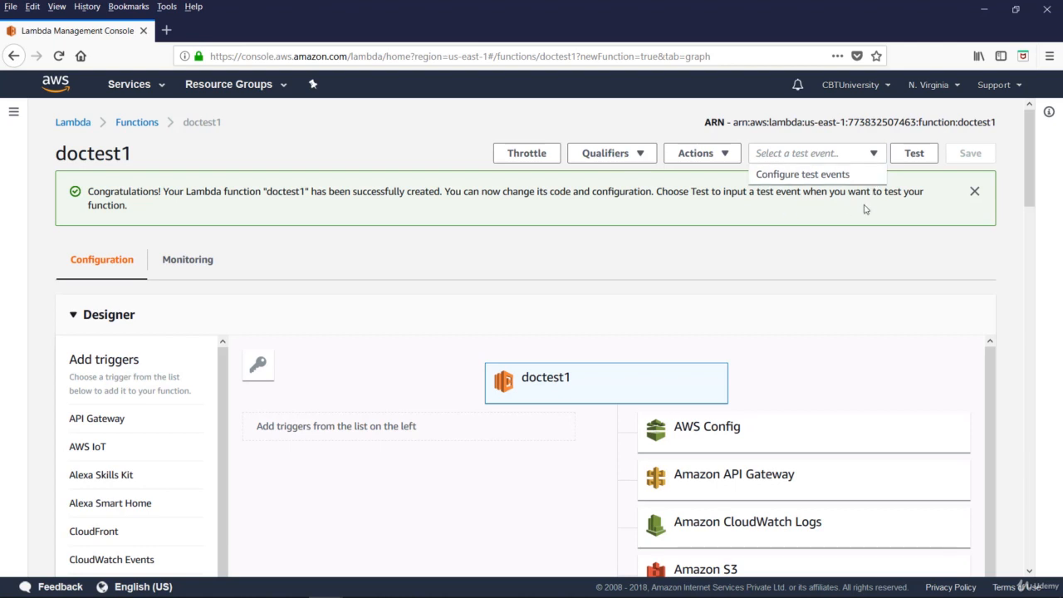
{"action": "scroll", "coordinate": [532, 396], "scroll_direction": "down", "scroll_amount": 3}
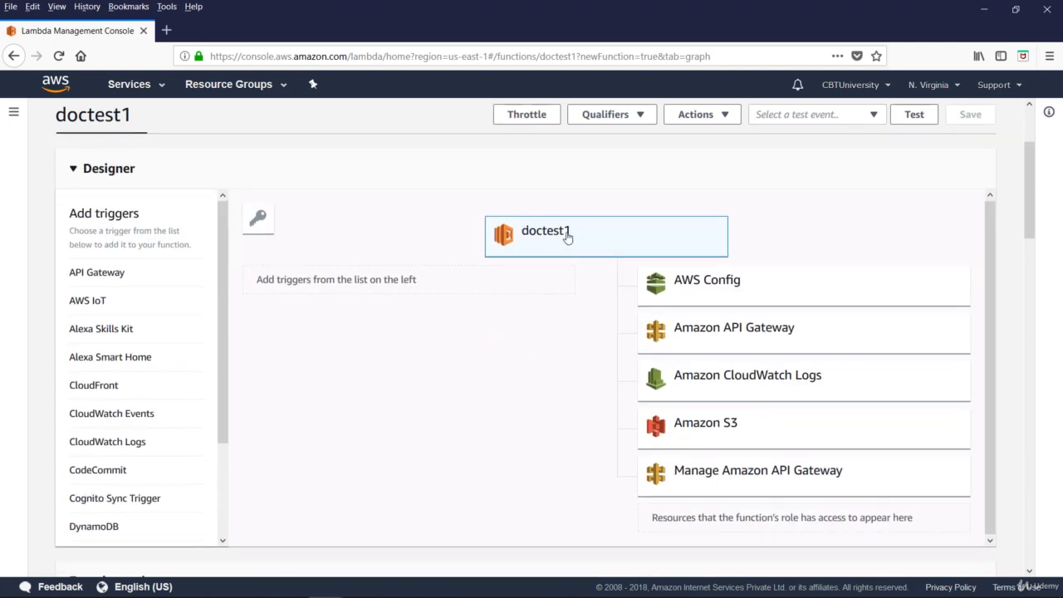
{"action": "scroll", "coordinate": [523, 391], "scroll_direction": "down", "scroll_amount": 5}
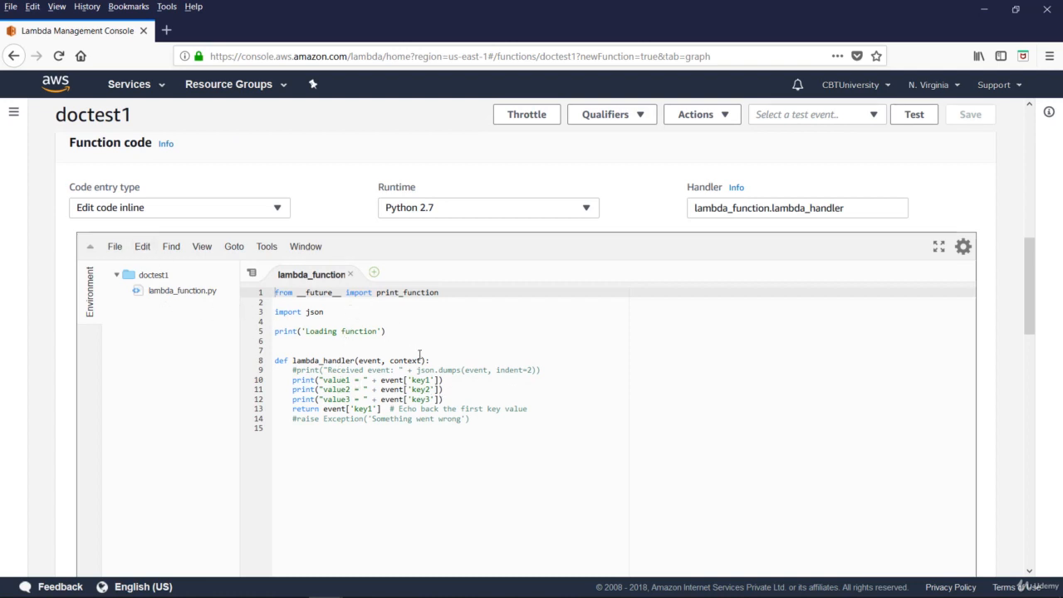
{"action": "left_click", "coordinate": [280, 209]}
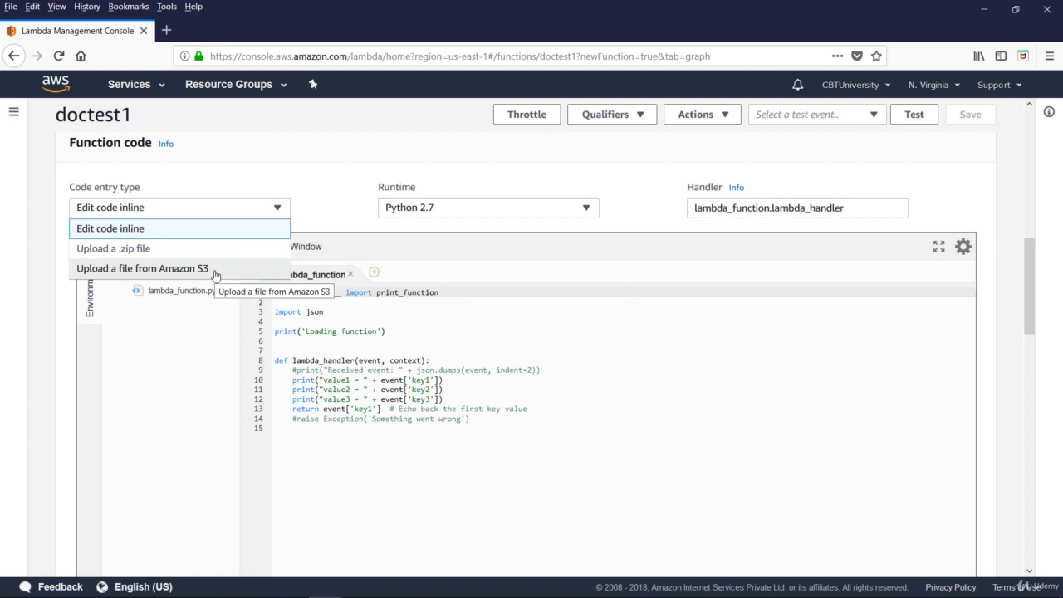
{"action": "left_click", "coordinate": [571, 209]}
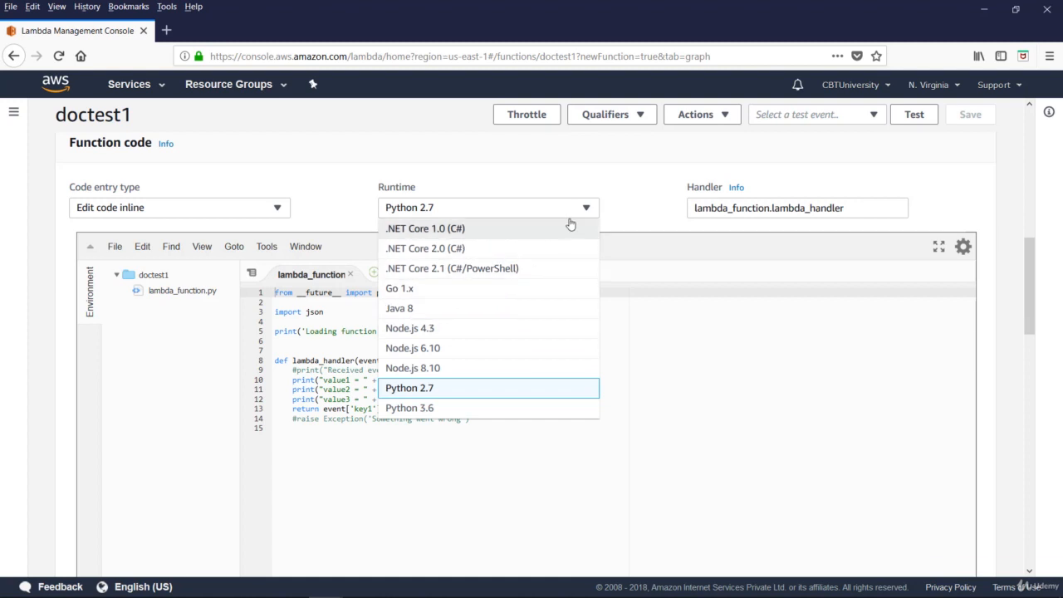
{"action": "left_click", "coordinate": [850, 192]}
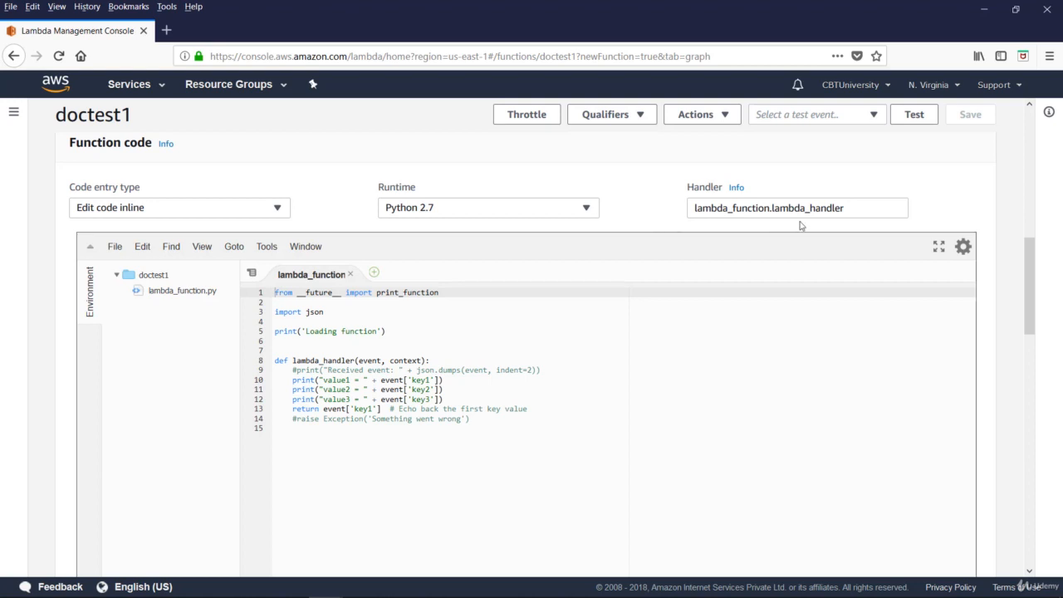
Review the function's environment variables, tags, basic settings, execution role options and selectable existing roles.
{"action": "scroll", "coordinate": [776, 238], "scroll_direction": "down", "scroll_amount": 10}
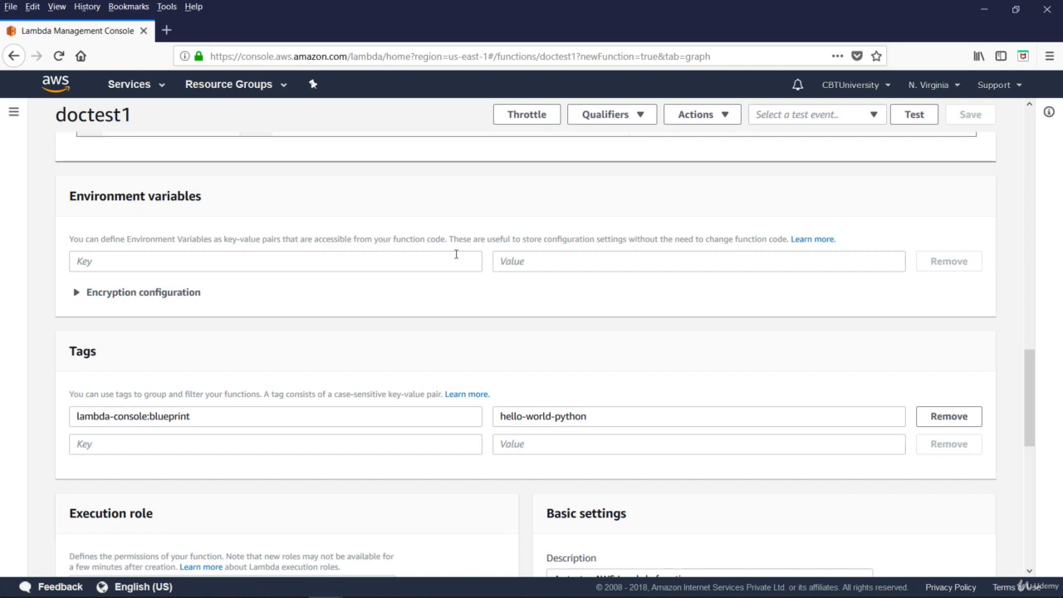
{"action": "scroll", "coordinate": [453, 274], "scroll_direction": "down", "scroll_amount": 3}
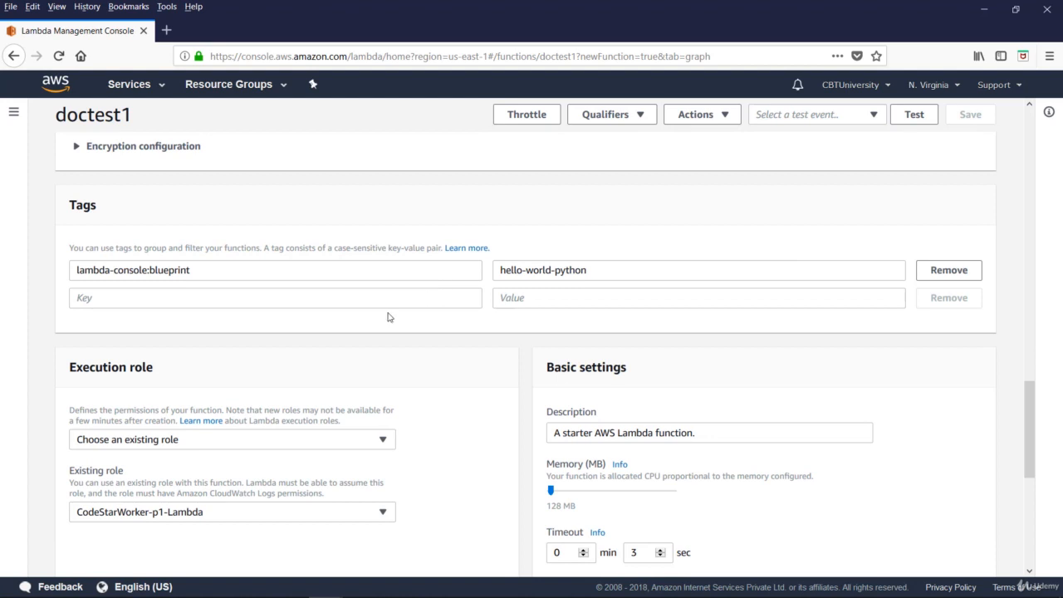
{"action": "scroll", "coordinate": [378, 324], "scroll_direction": "down", "scroll_amount": 3}
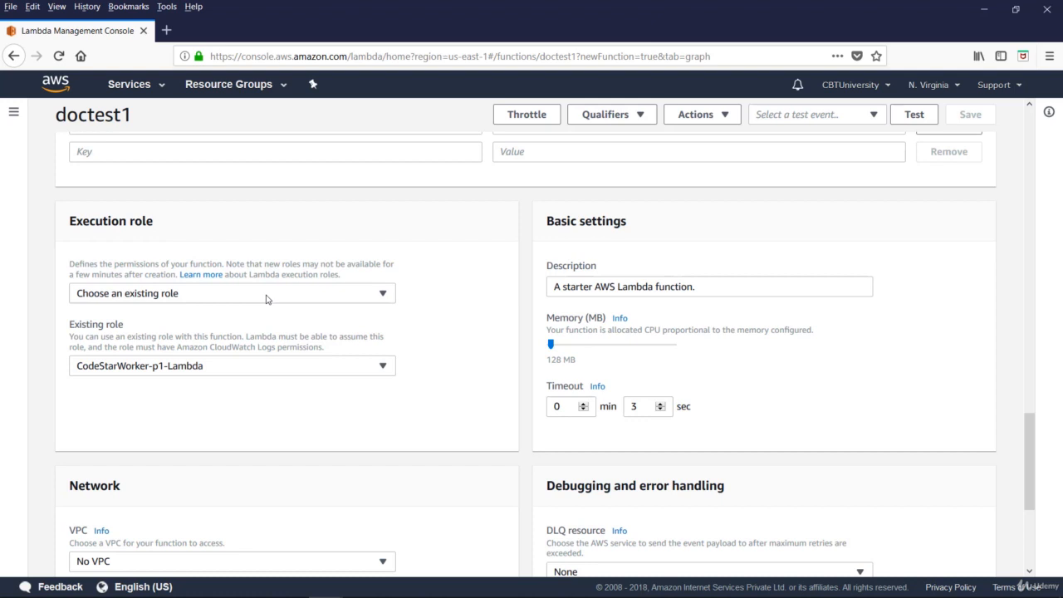
{"action": "left_click", "coordinate": [382, 294]}
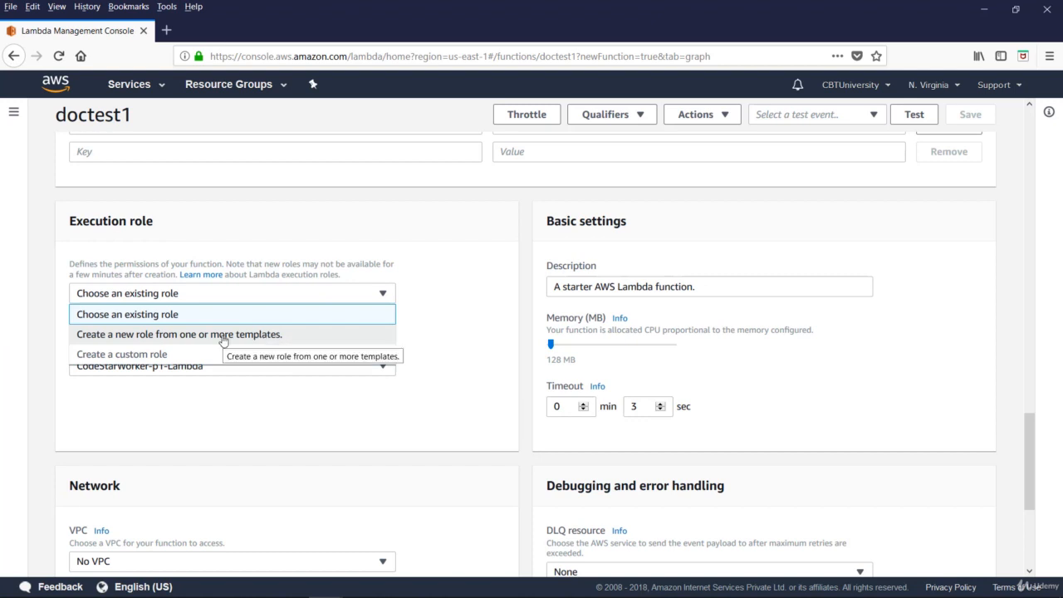
{"action": "left_click", "coordinate": [442, 339]}
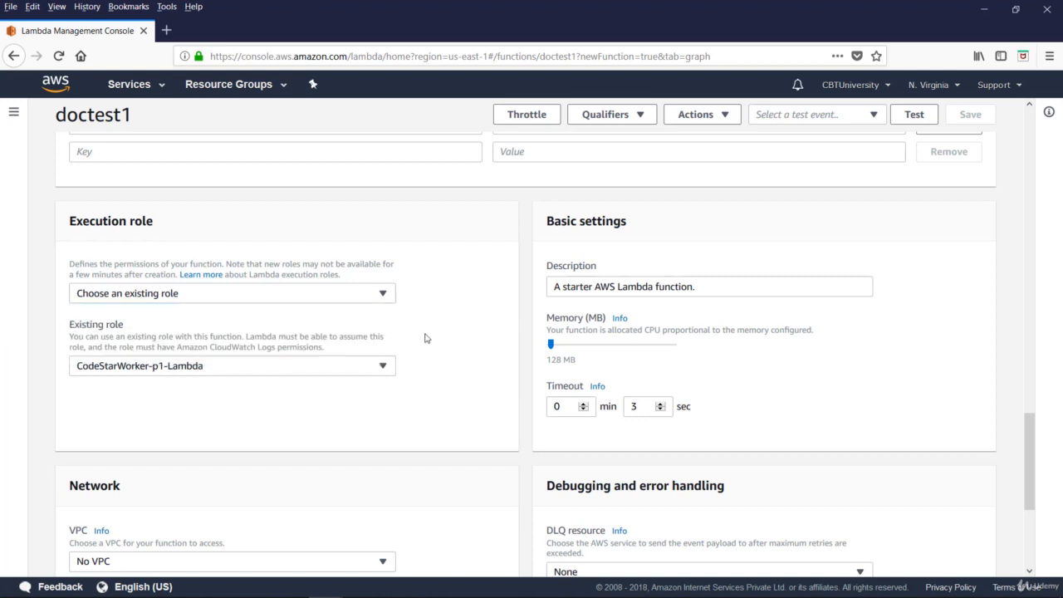
{"action": "left_click", "coordinate": [166, 365]}
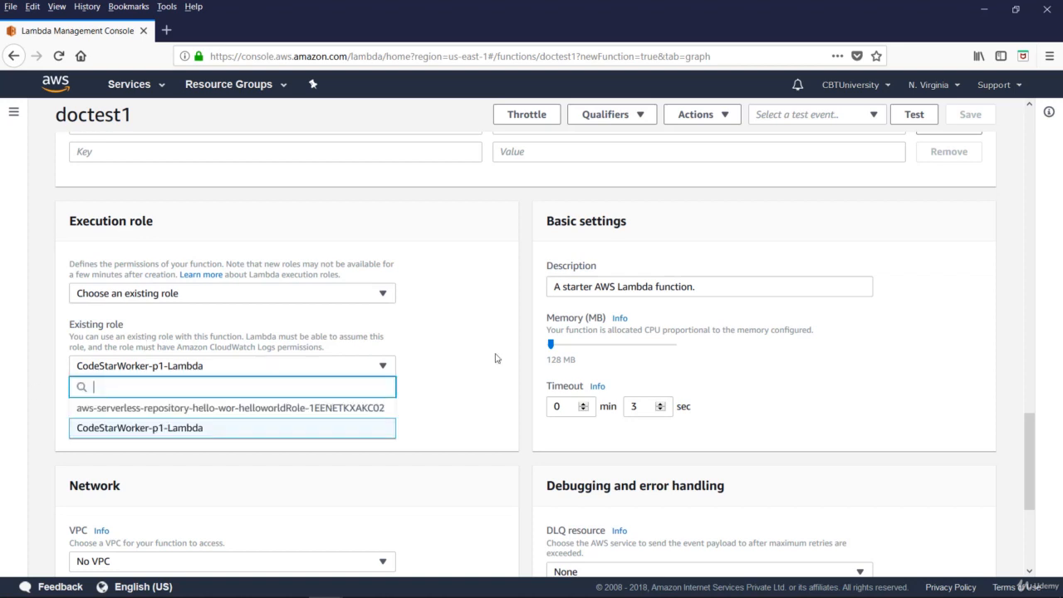
Set the function's description to "docu testing" and, after checking the VPC and DLQ resource options, save the function.
{"action": "left_click", "coordinate": [446, 360]}
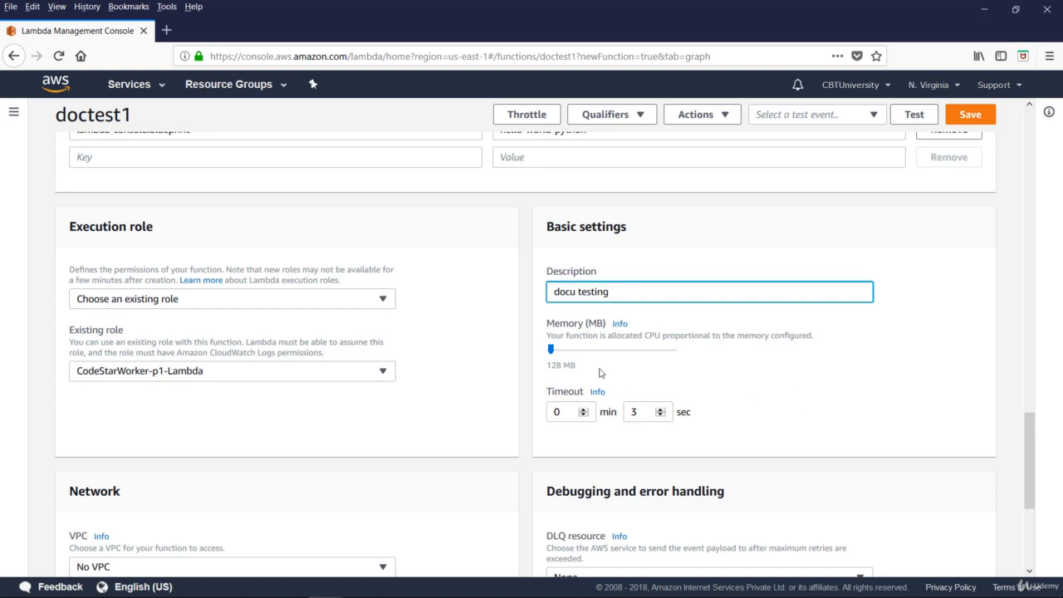
{"action": "scroll", "coordinate": [598, 373], "scroll_direction": "down", "scroll_amount": 5}
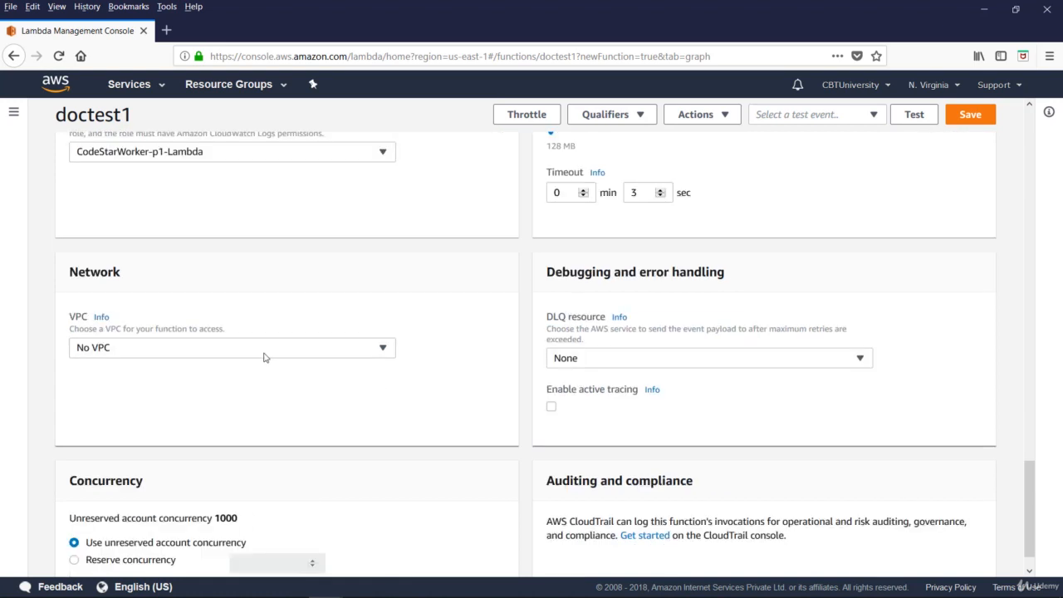
{"action": "left_click", "coordinate": [386, 352]}
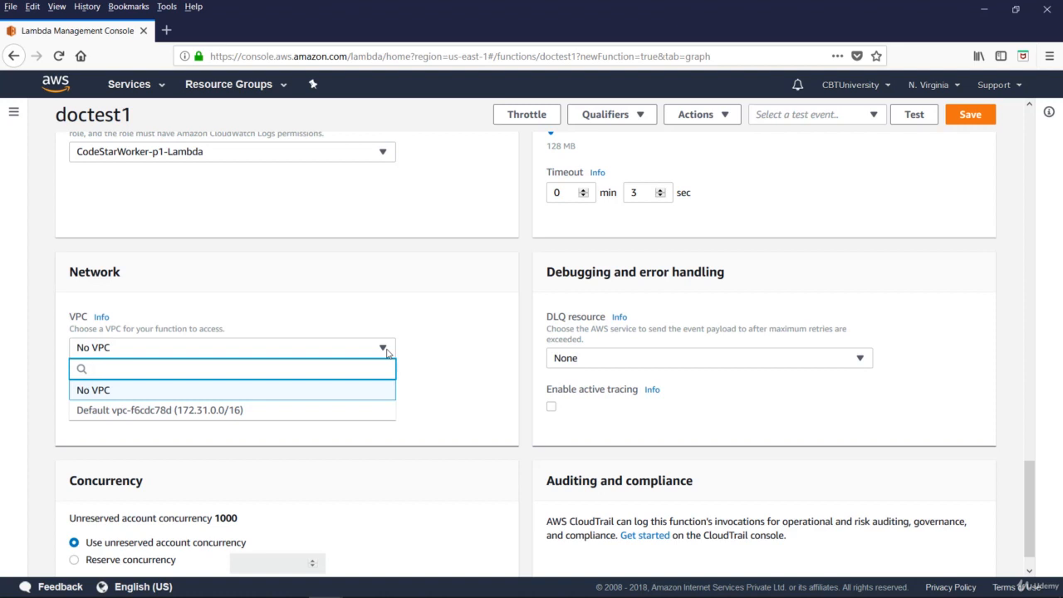
{"action": "left_click", "coordinate": [347, 337]}
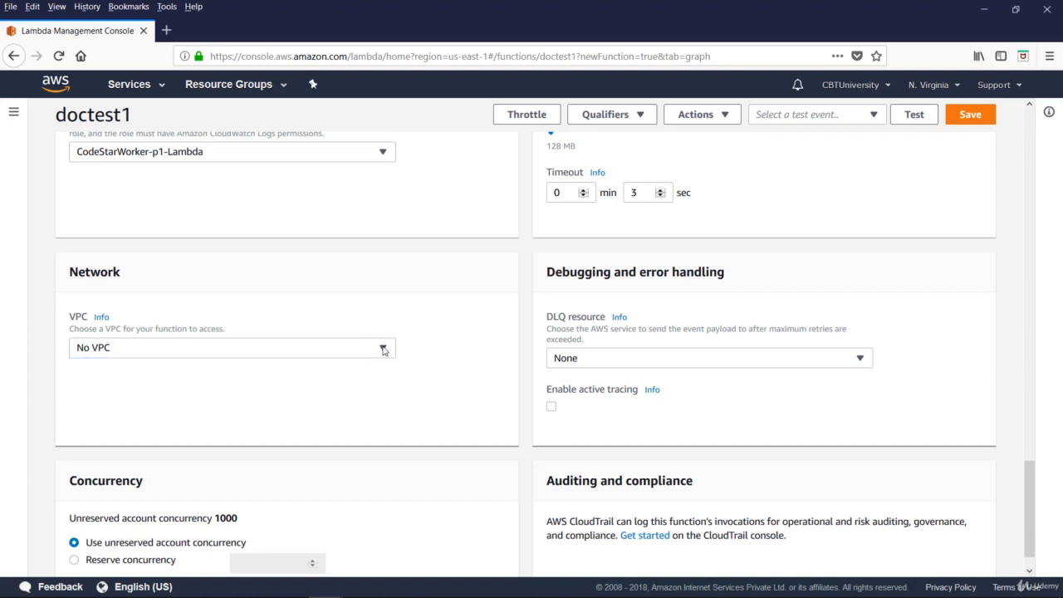
{"action": "left_click", "coordinate": [383, 350]}
{"action": "scroll", "coordinate": [274, 366], "scroll_direction": "down", "scroll_amount": 1}
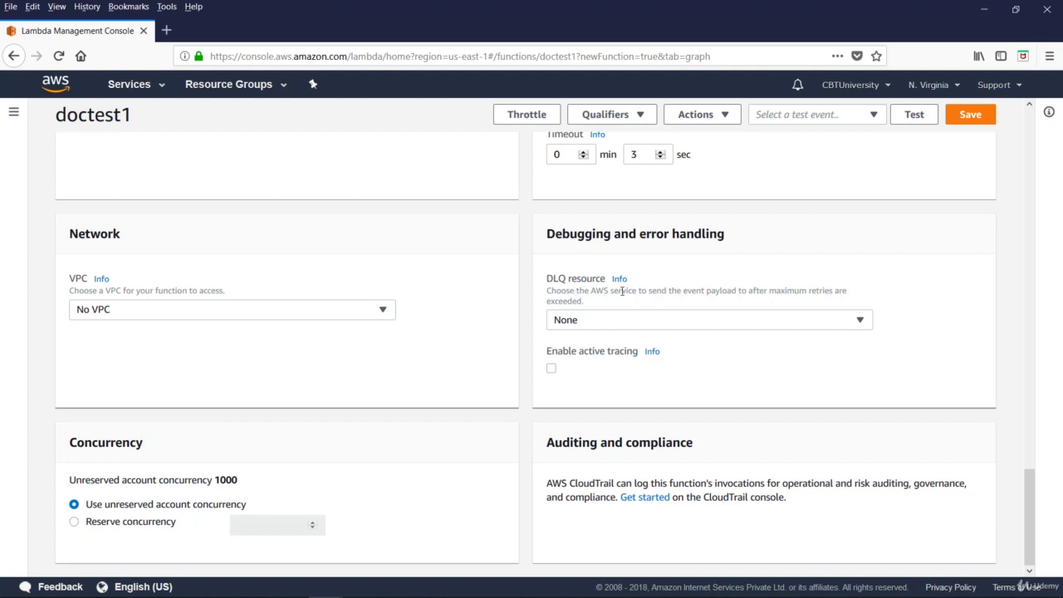
{"action": "left_click", "coordinate": [866, 324]}
{"action": "scroll", "coordinate": [220, 421], "scroll_direction": "up", "scroll_amount": 15}
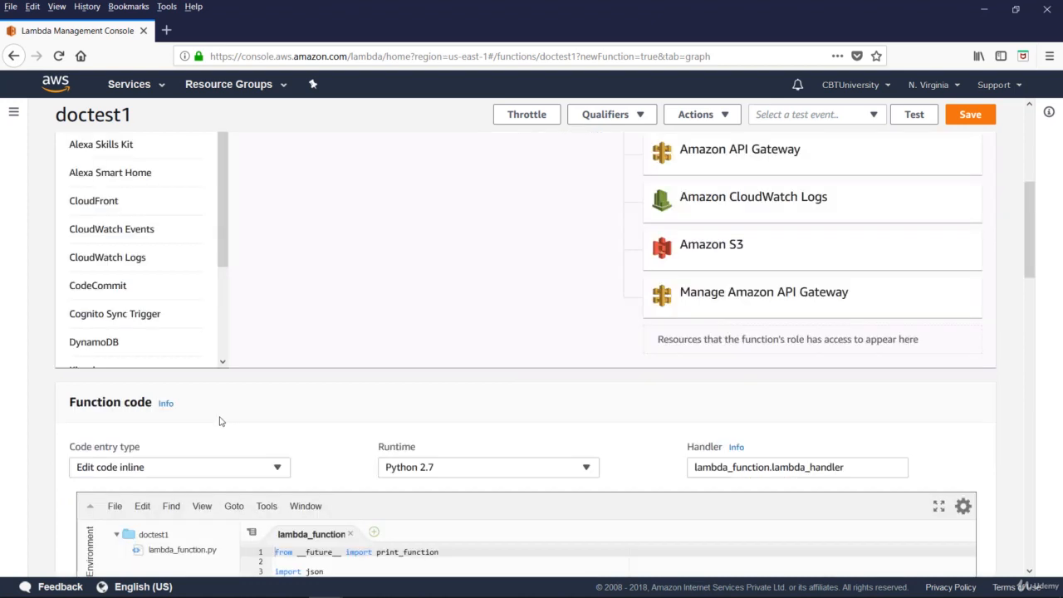
{"action": "left_click", "coordinate": [968, 116]}
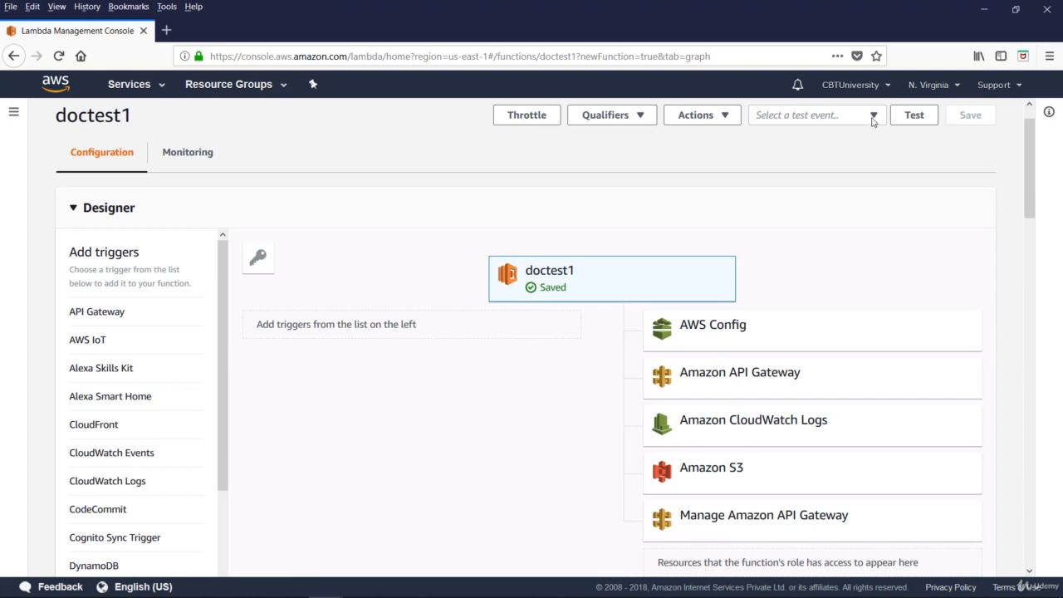
Start a new test event for doctest1 from the Hello World template and name it dochwtest.
{"action": "left_click", "coordinate": [873, 117]}
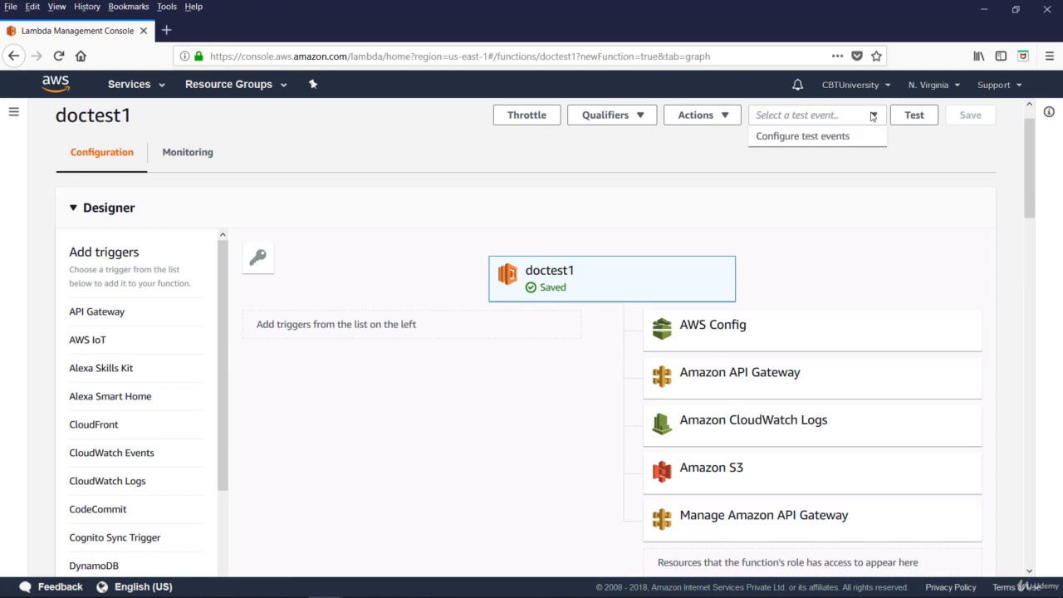
{"action": "left_click", "coordinate": [820, 137]}
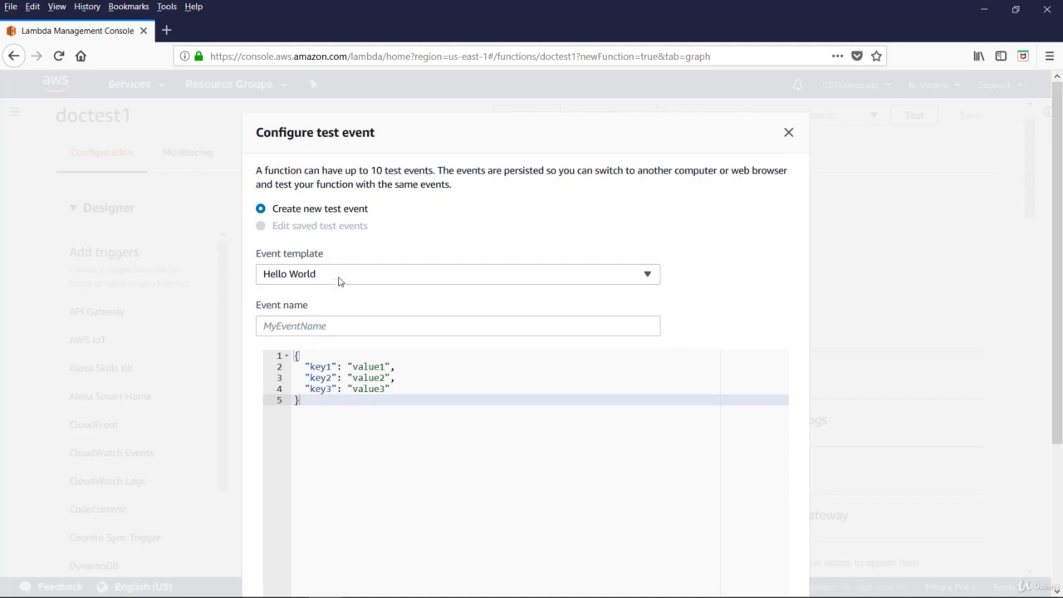
{"action": "left_click", "coordinate": [339, 280]}
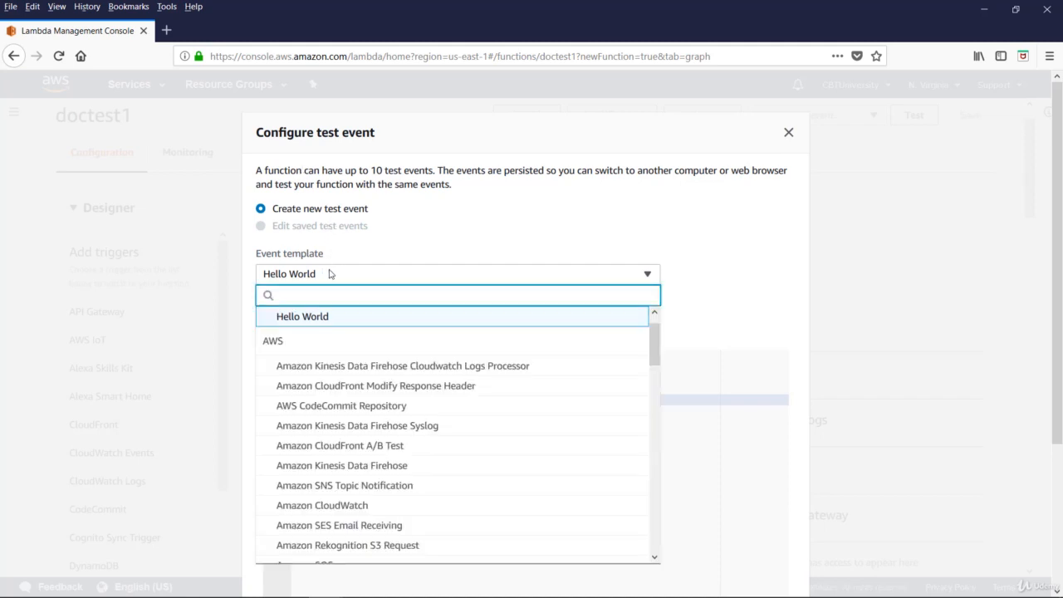
{"action": "left_click", "coordinate": [357, 243]}
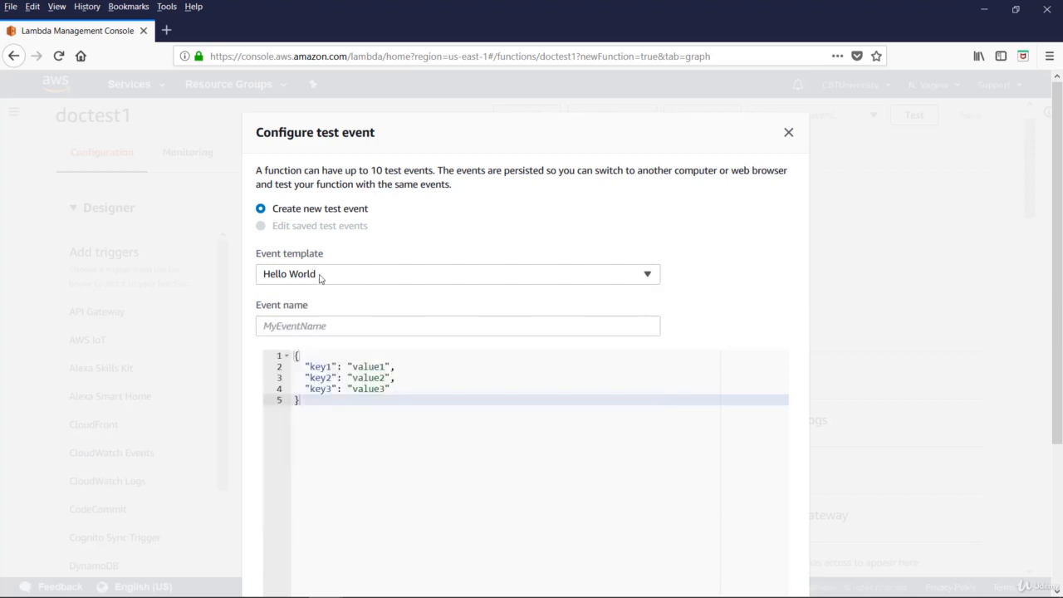
{"action": "left_click", "coordinate": [336, 275]}
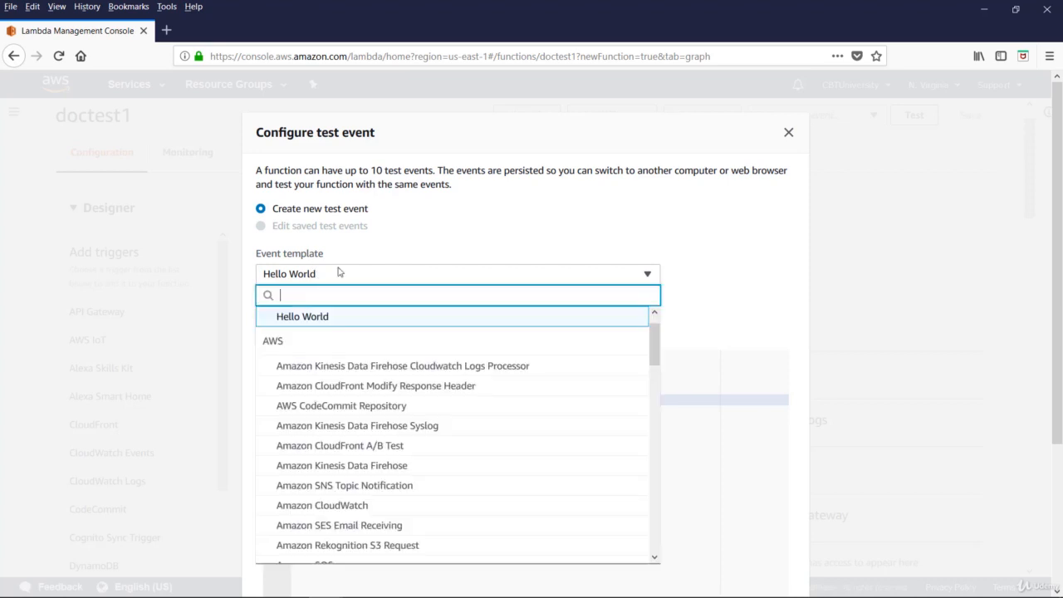
{"action": "left_click", "coordinate": [388, 251]}
{"action": "left_click", "coordinate": [279, 326]}
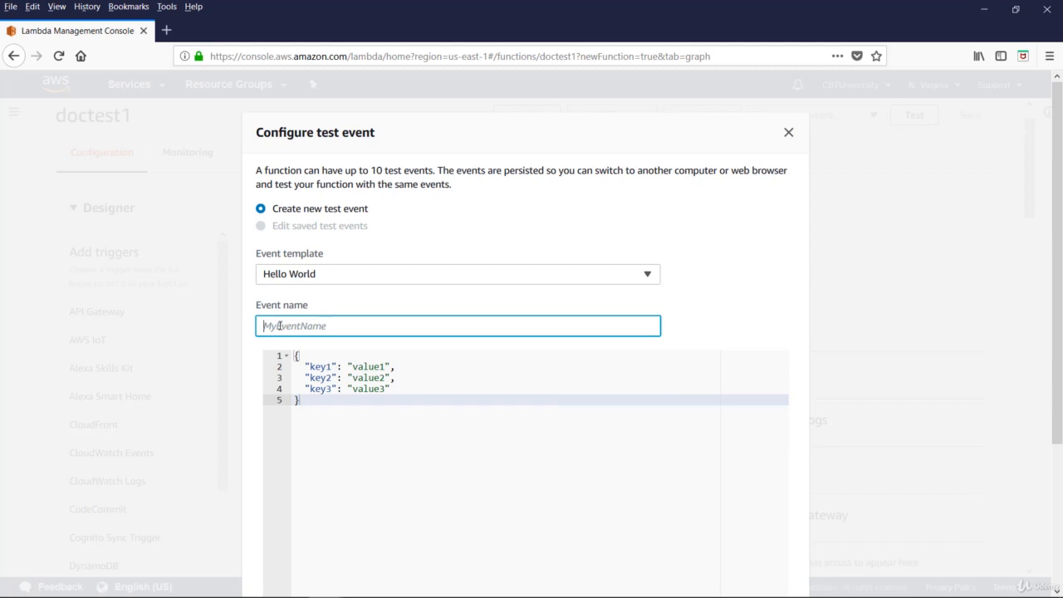
{"action": "type", "text": "dochwtest"}
Replace key1's value in the event JSON with "Hellow" followed by a first name, and create the test event.
{"action": "left_click", "coordinate": [352, 367]}
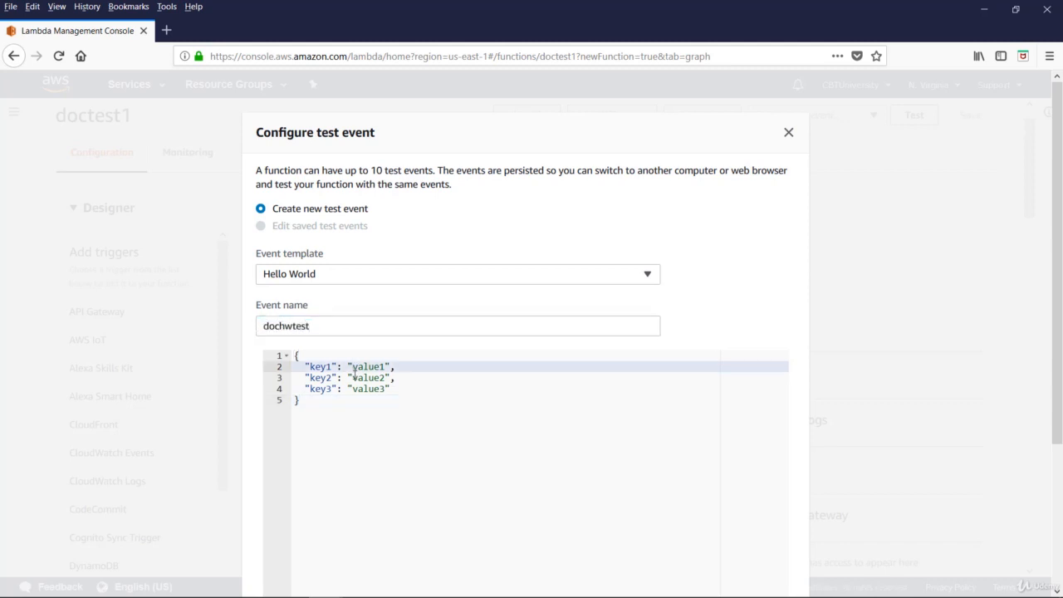
{"action": "type", "text": "k"}
{"action": "key", "text": "BackSpace"}
{"action": "type", "text": "Hellow Ken"}
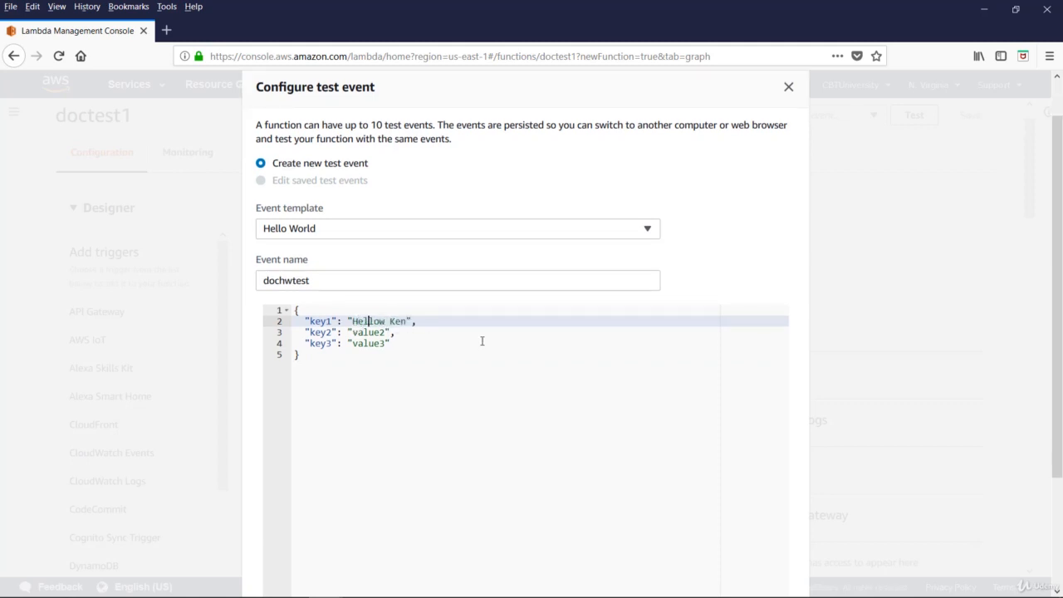
{"action": "scroll", "coordinate": [485, 352], "scroll_direction": "down", "scroll_amount": 1}
{"action": "scroll", "coordinate": [485, 353], "scroll_direction": "down", "scroll_amount": 2}
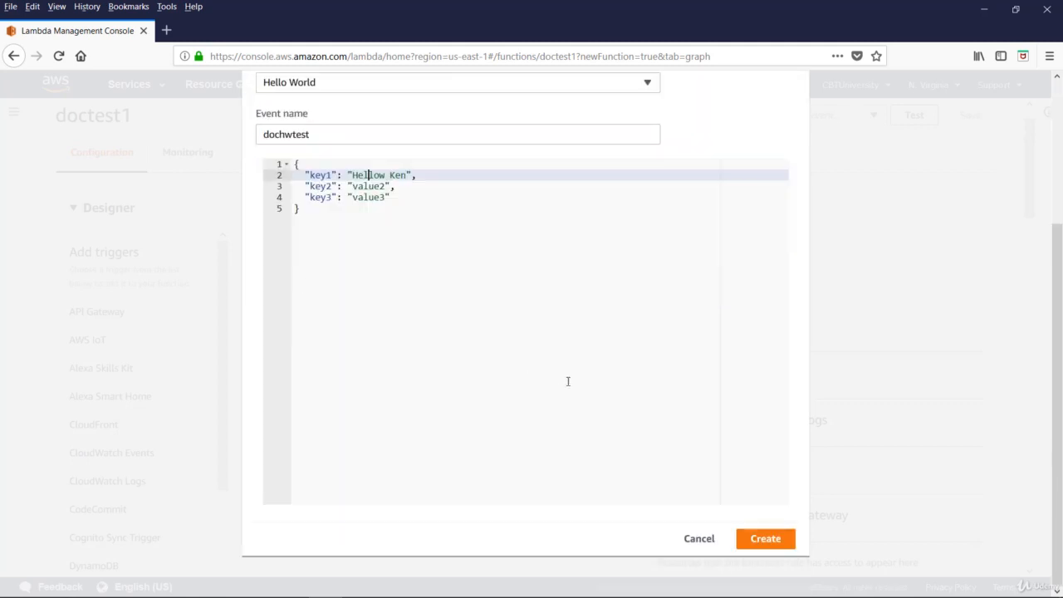
{"action": "left_click", "coordinate": [766, 539]}
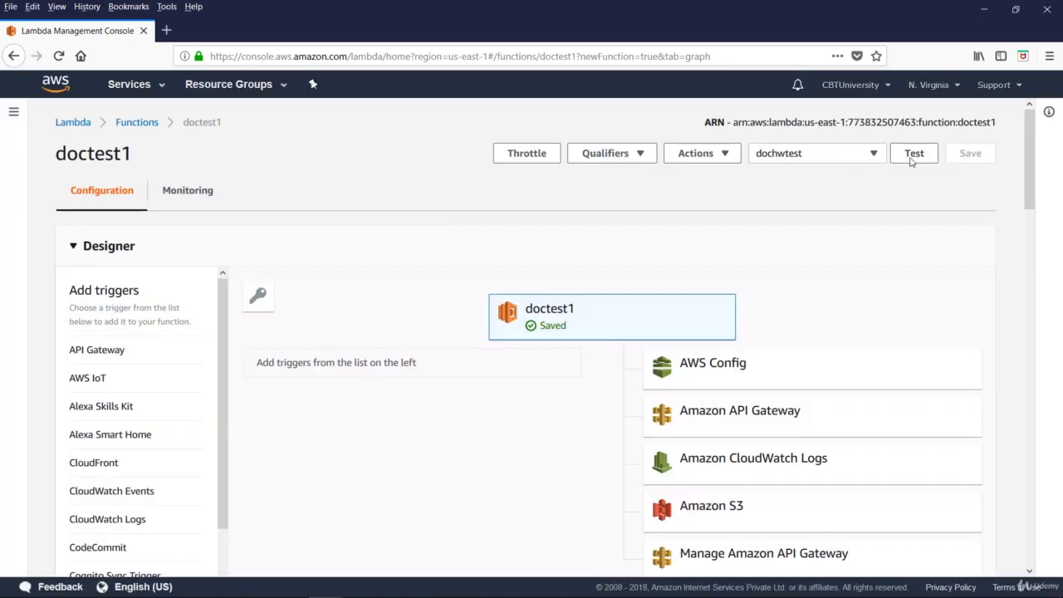
Run doctest1 with the dochwtest event and review the execution result details and log output.
{"action": "left_click", "coordinate": [913, 158]}
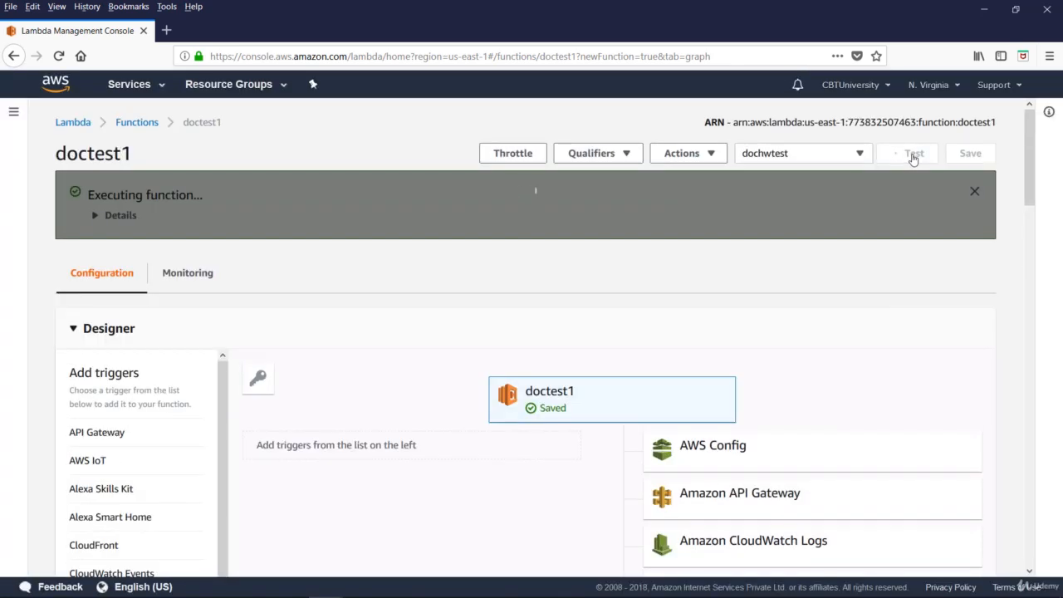
{"action": "left_click", "coordinate": [112, 215]}
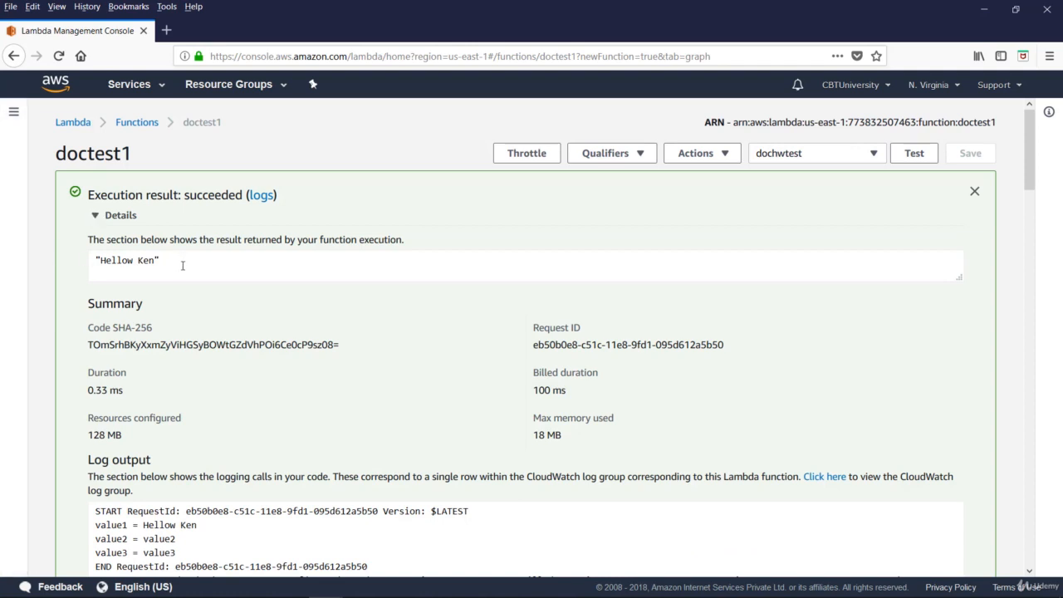
{"action": "scroll", "coordinate": [211, 322], "scroll_direction": "down", "scroll_amount": 3}
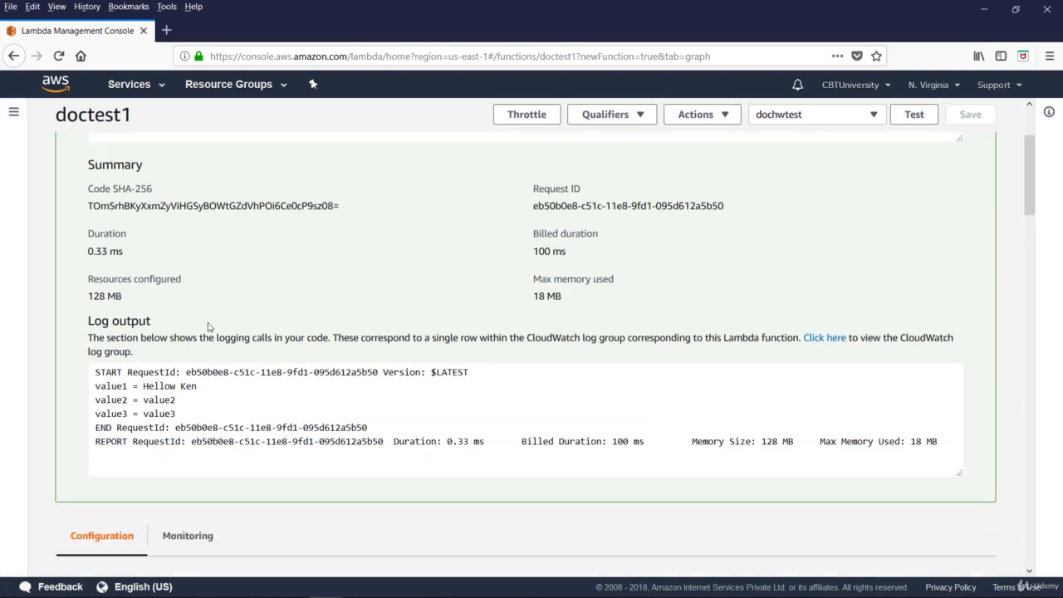
{"action": "scroll", "coordinate": [208, 327], "scroll_direction": "down", "scroll_amount": 6}
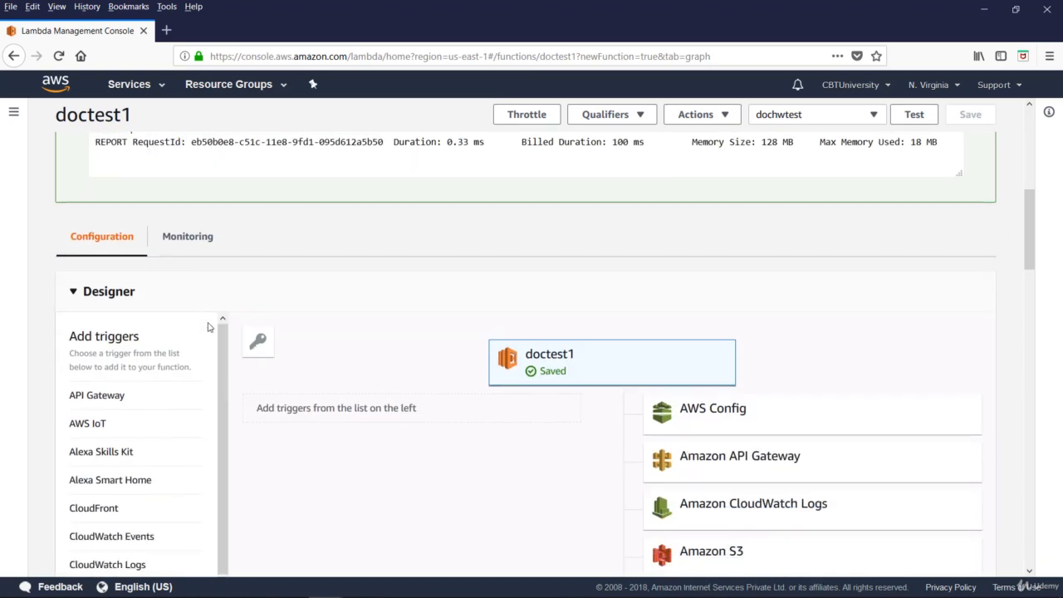
Review doctest1's log output, Designer and CloudWatch monitoring view, and return to the function's configuration.
{"action": "scroll", "coordinate": [209, 326], "scroll_direction": "down", "scroll_amount": 6}
{"action": "scroll", "coordinate": [208, 327], "scroll_direction": "up", "scroll_amount": 12}
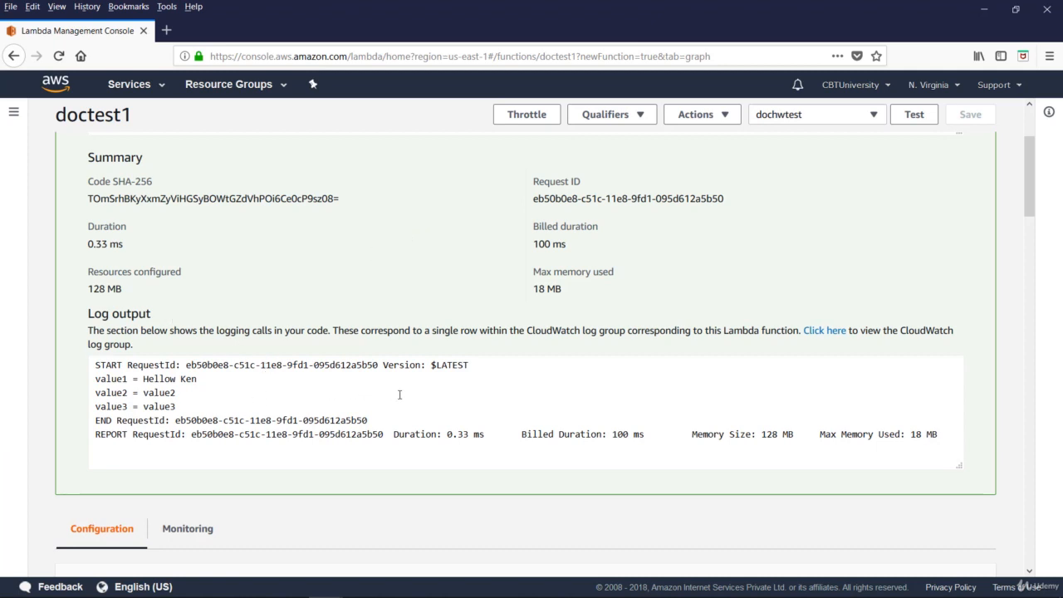
{"action": "scroll", "coordinate": [397, 396], "scroll_direction": "down", "scroll_amount": 3}
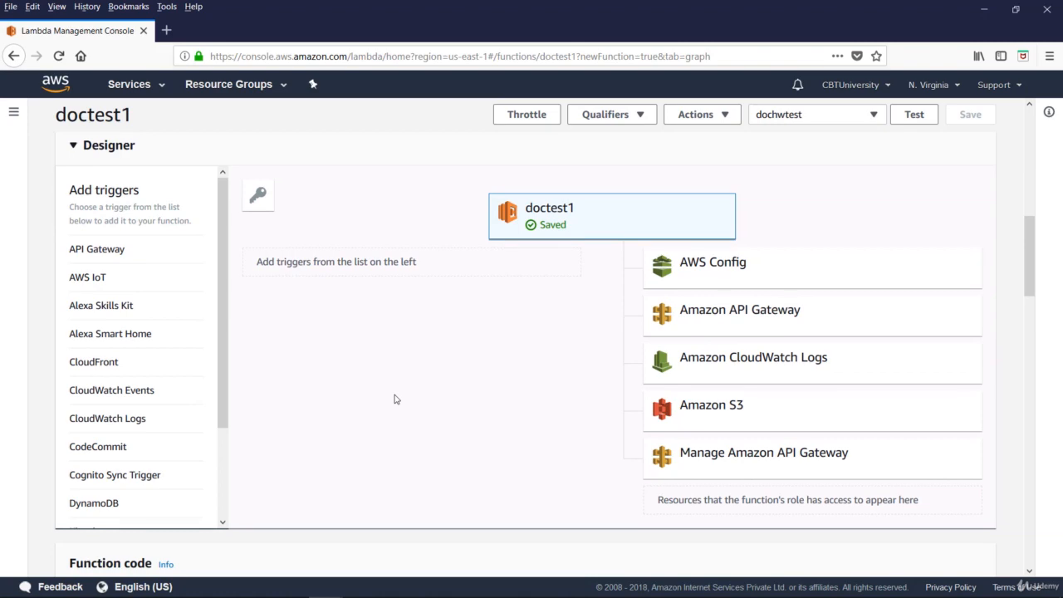
{"action": "scroll", "coordinate": [396, 399], "scroll_direction": "up", "scroll_amount": 3}
{"action": "left_click", "coordinate": [185, 238]}
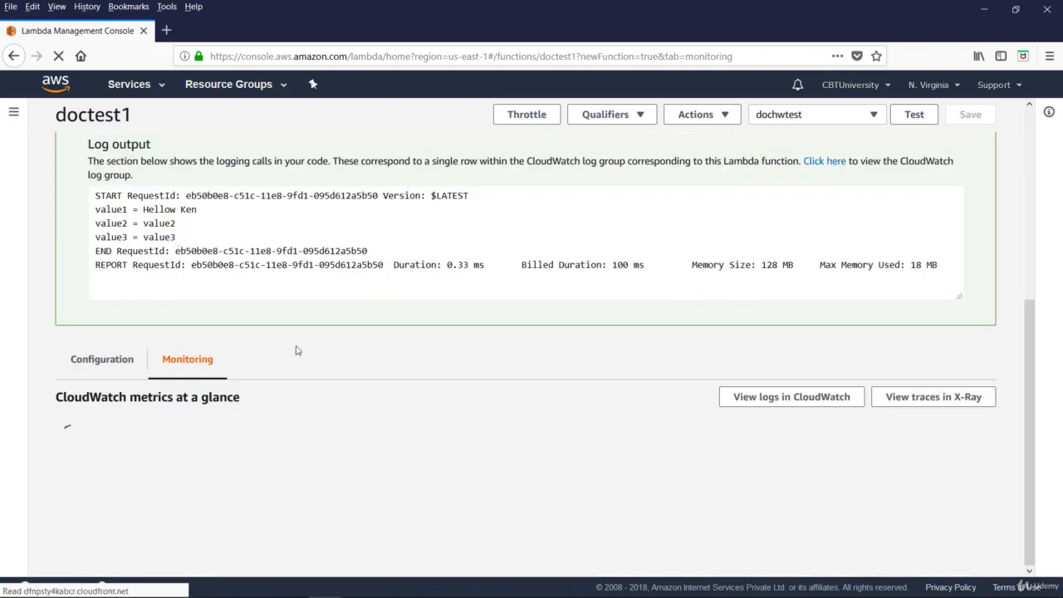
{"action": "scroll", "coordinate": [296, 349], "scroll_direction": "up", "scroll_amount": 2}
{"action": "scroll", "coordinate": [295, 350], "scroll_direction": "up", "scroll_amount": 4}
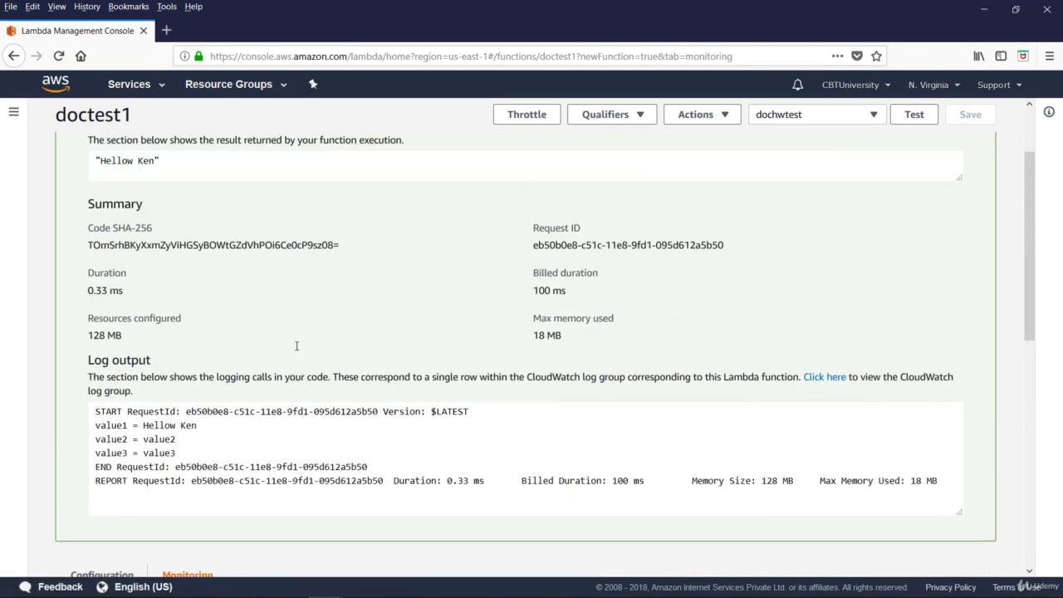
{"action": "scroll", "coordinate": [239, 320], "scroll_direction": "down", "scroll_amount": 5}
{"action": "left_click", "coordinate": [102, 382]}
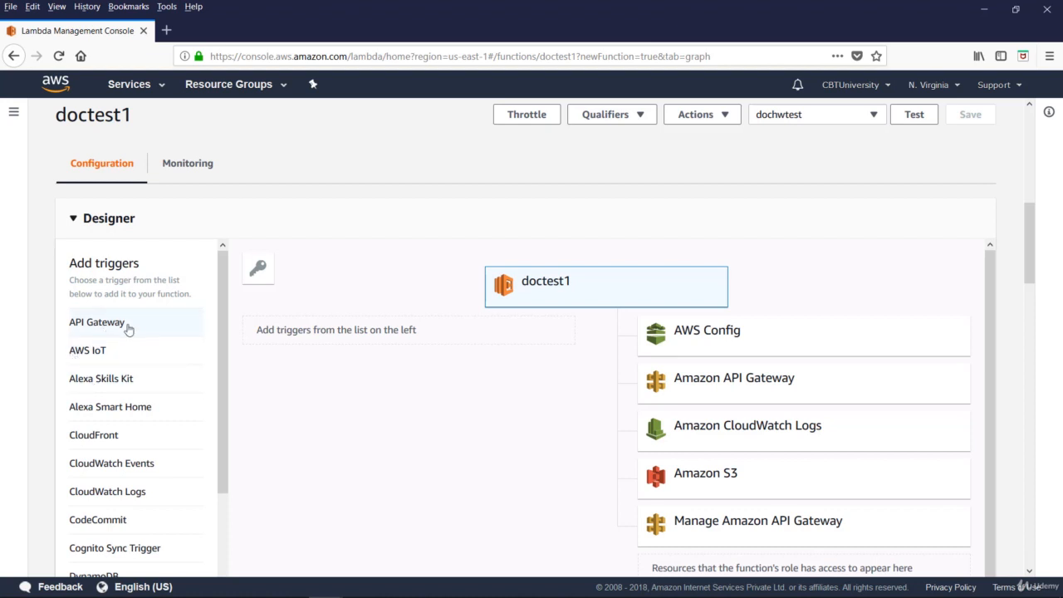
Look through the available triggers in the Designer and add an S3 trigger to doctest1.
{"action": "scroll", "coordinate": [125, 357], "scroll_direction": "down", "scroll_amount": 2}
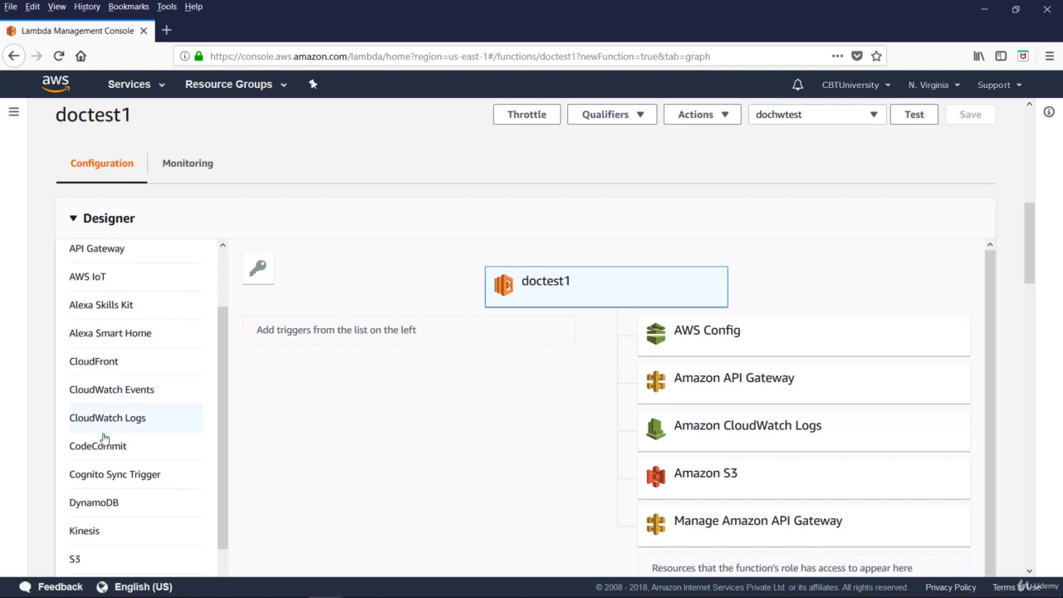
{"action": "scroll", "coordinate": [100, 433], "scroll_direction": "down", "scroll_amount": 1}
{"action": "scroll", "coordinate": [96, 457], "scroll_direction": "down", "scroll_amount": 2}
{"action": "scroll", "coordinate": [97, 461], "scroll_direction": "down", "scroll_amount": 1}
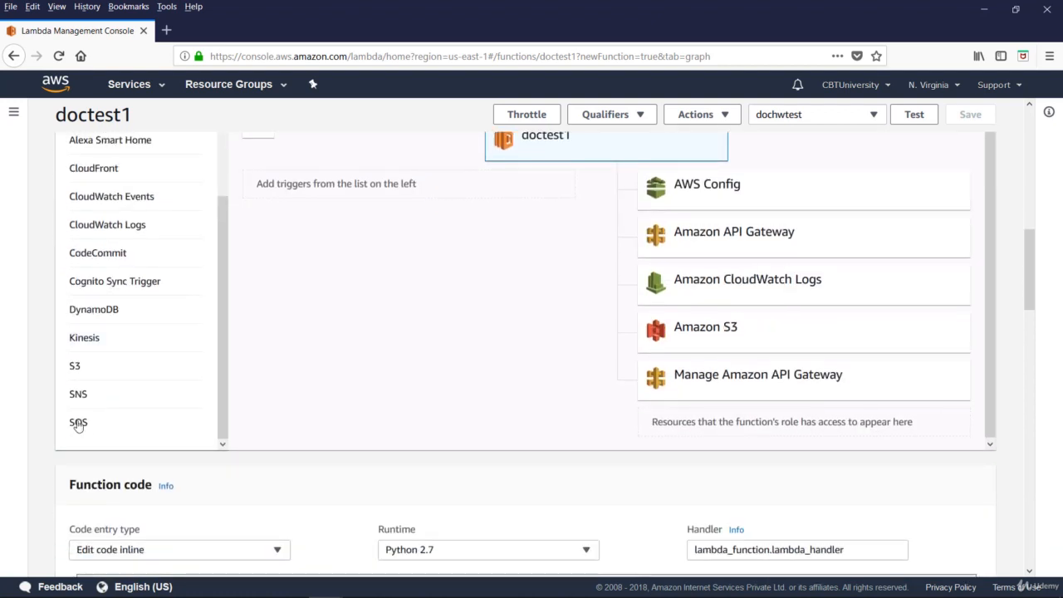
{"action": "left_click", "coordinate": [74, 366]}
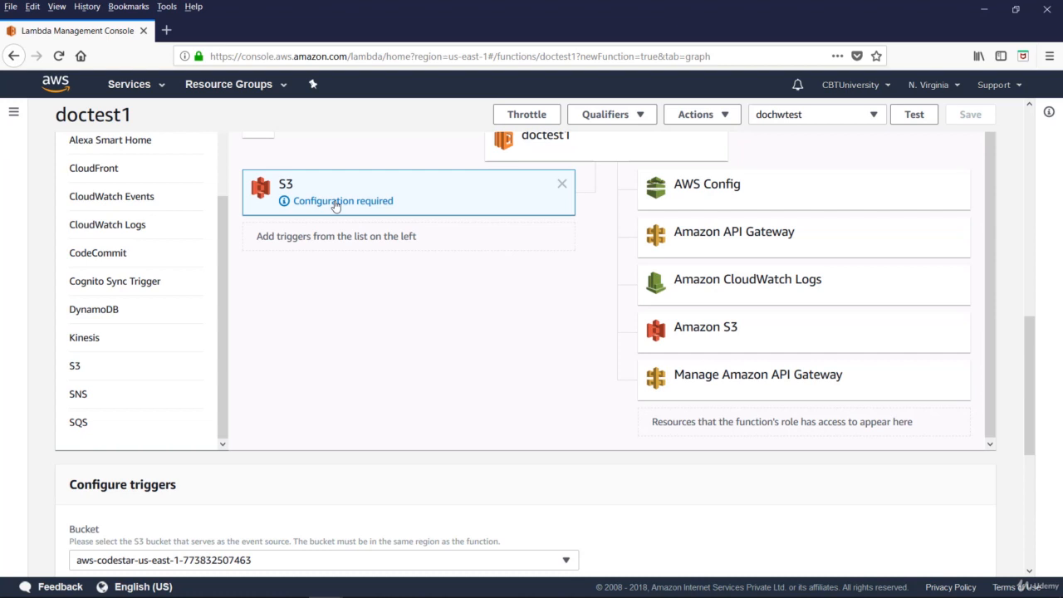
Examine the S3 trigger's configuration fields and the event types it offers for created and removed objects.
{"action": "scroll", "coordinate": [344, 361], "scroll_direction": "down", "scroll_amount": 5}
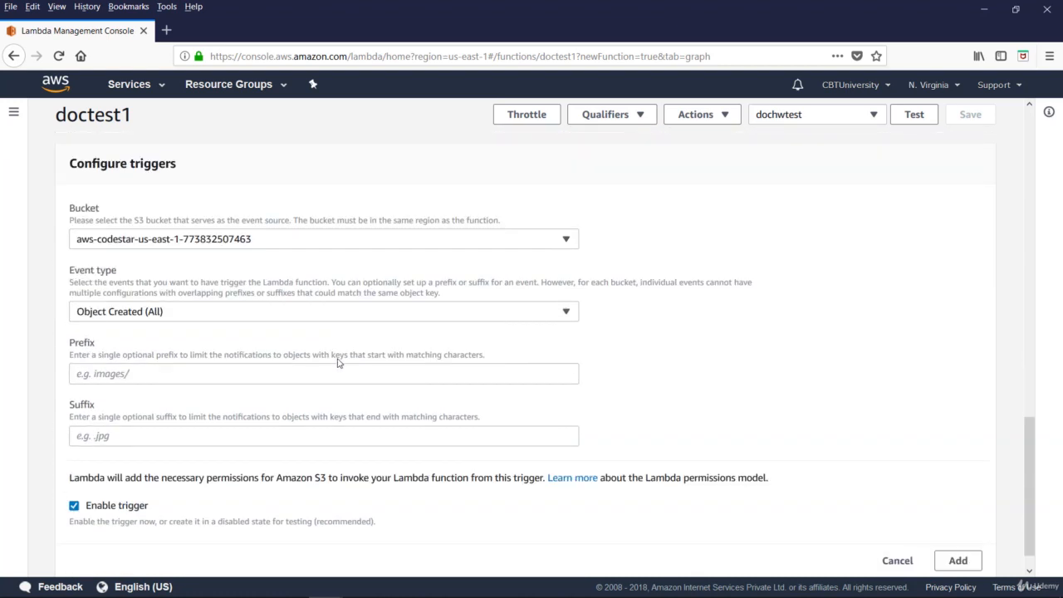
{"action": "scroll", "coordinate": [337, 362], "scroll_direction": "up", "scroll_amount": 1}
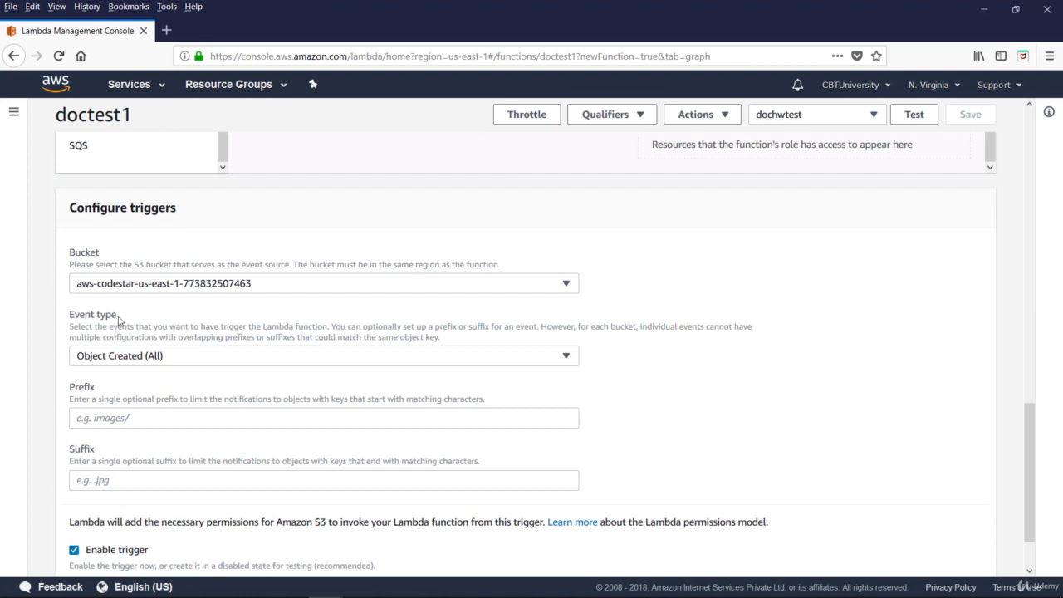
{"action": "left_click", "coordinate": [240, 355]}
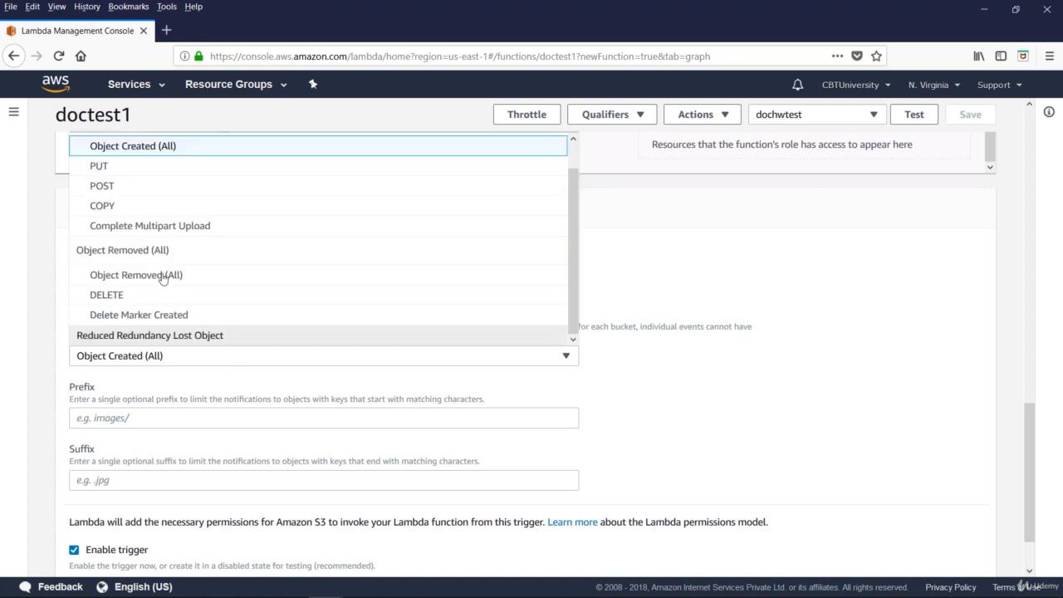
{"action": "scroll", "coordinate": [150, 164], "scroll_direction": "up", "scroll_amount": 1}
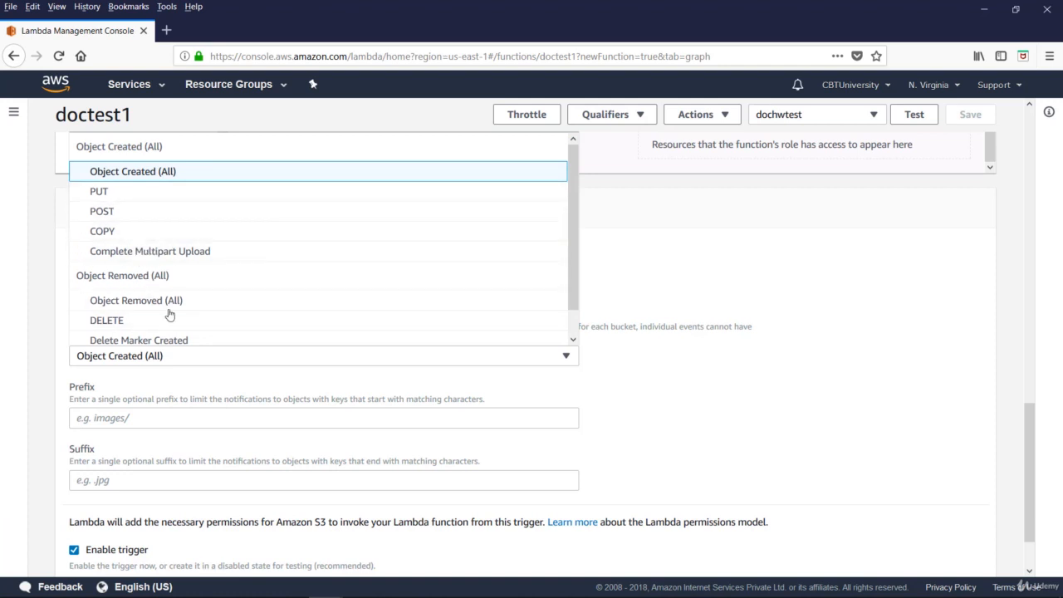
{"action": "scroll", "coordinate": [212, 322], "scroll_direction": "down", "scroll_amount": 1}
{"action": "scroll", "coordinate": [218, 323], "scroll_direction": "down", "scroll_amount": 2}
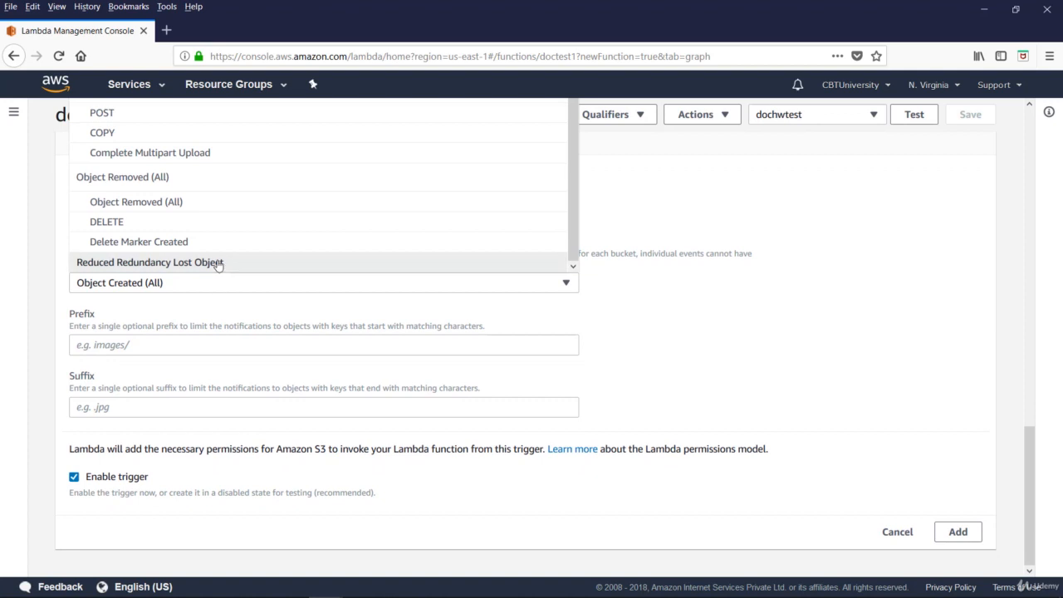
{"action": "left_click", "coordinate": [194, 282]}
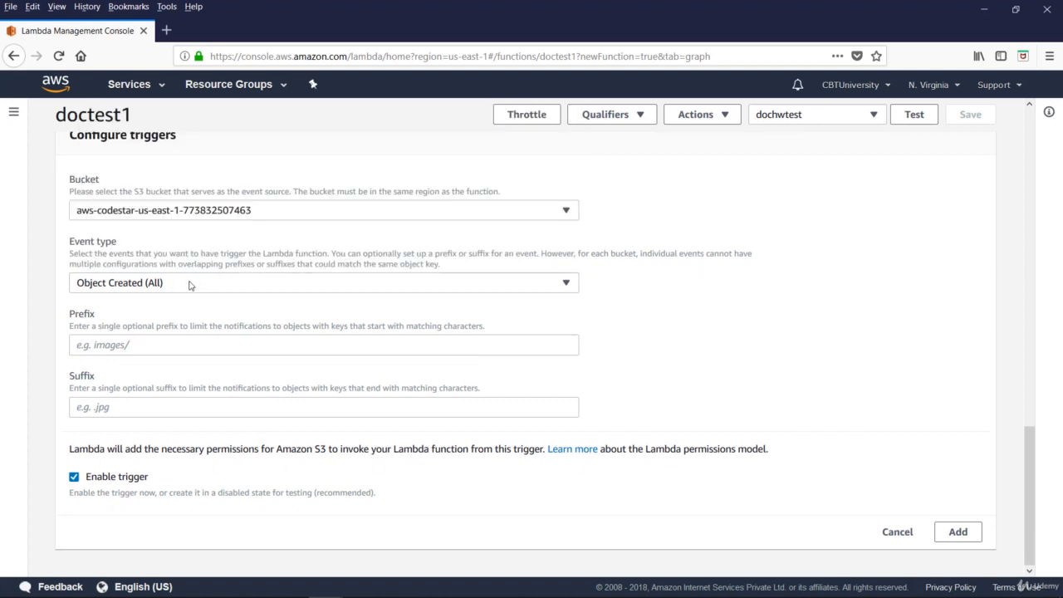
{"action": "left_click", "coordinate": [189, 284]}
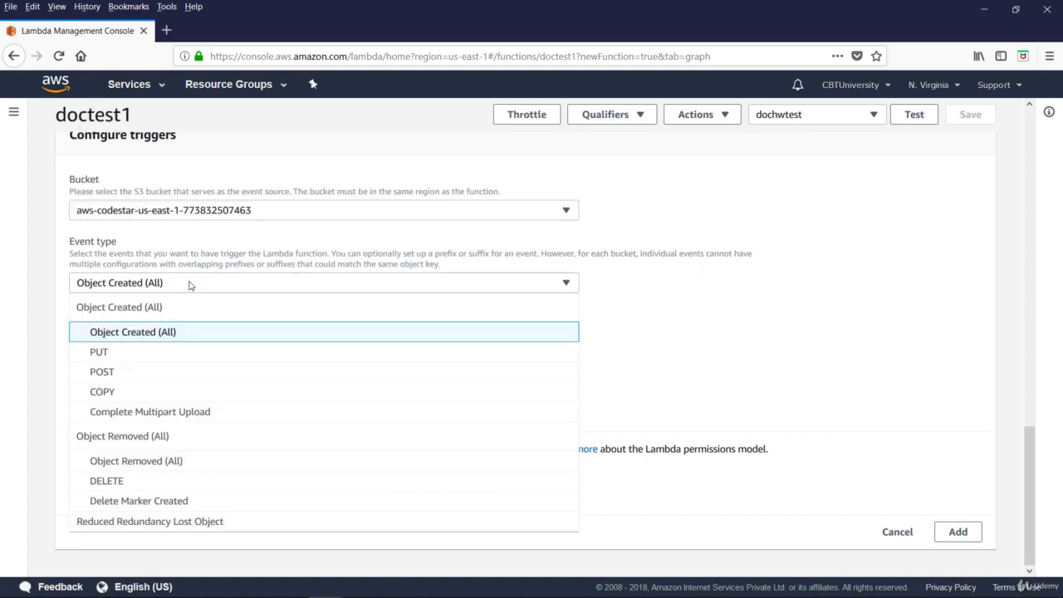
Set the S3 trigger's bucket to cb-bucket-dom1 with event type Object Created (All), add the trigger and try to save doctest1.
{"action": "left_click", "coordinate": [239, 213]}
{"action": "left_click", "coordinate": [137, 292]}
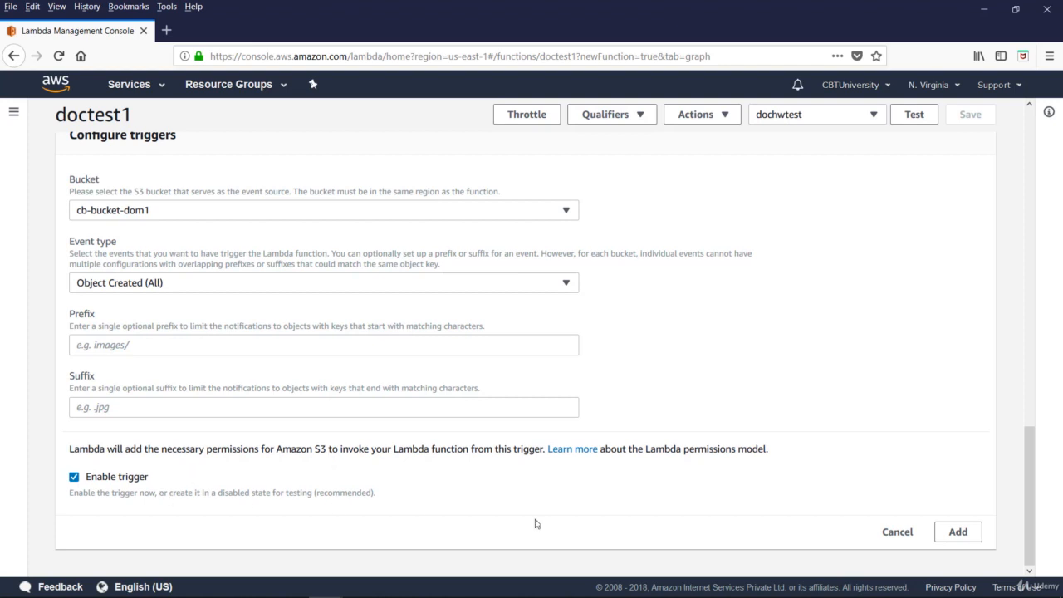
{"action": "left_click", "coordinate": [957, 533]}
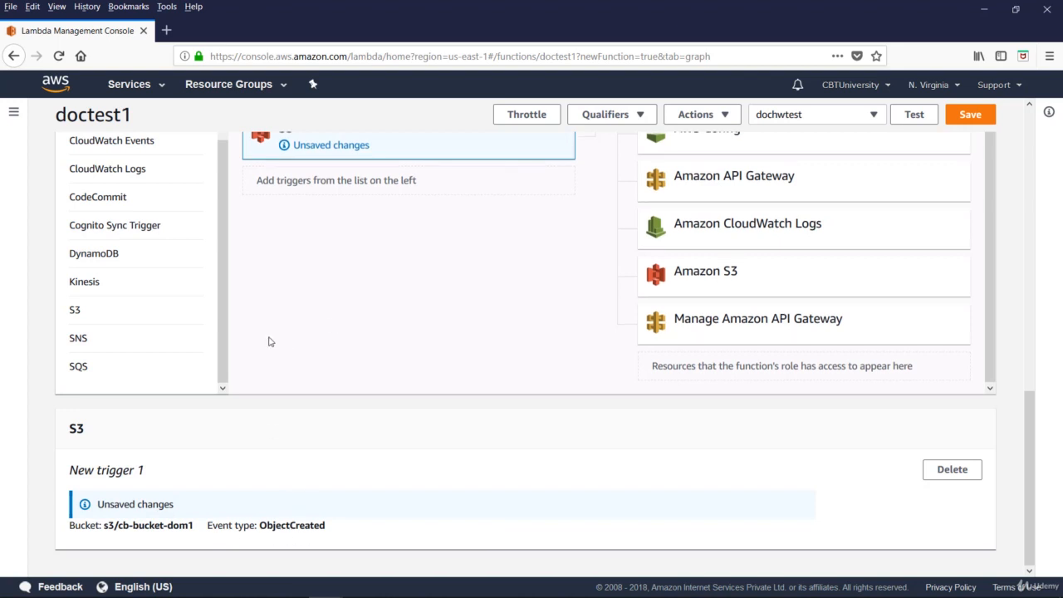
{"action": "left_click_drag", "start_coordinate": [1030, 437], "coordinate": [1013, 329]}
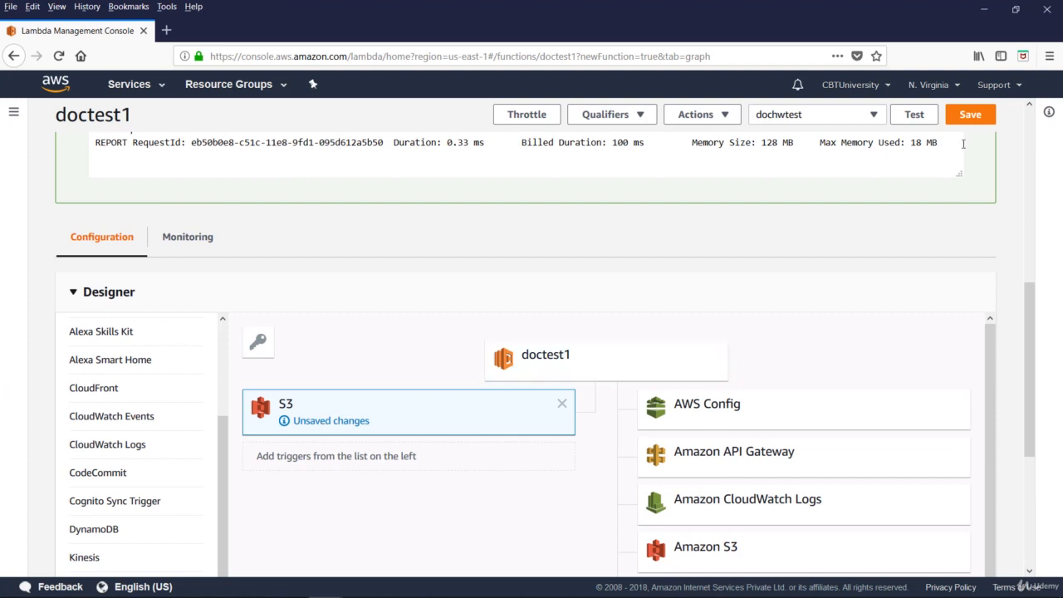
{"action": "left_click", "coordinate": [970, 118]}
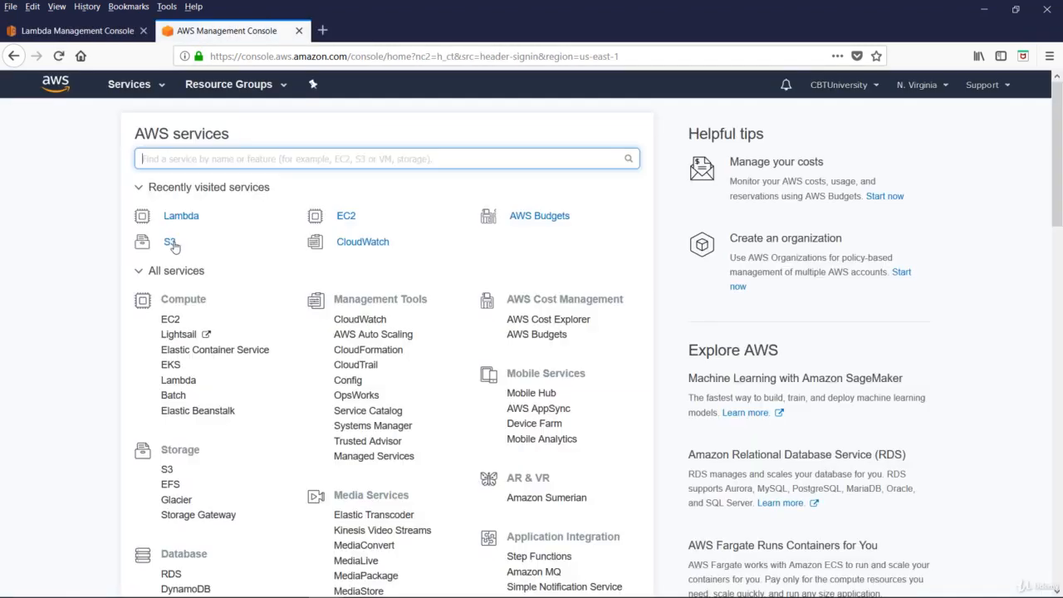
Open S3 and create the bucket docu-bucket1 in US East (N. Virginia) with default options and permissions.
{"action": "left_click", "coordinate": [170, 242]}
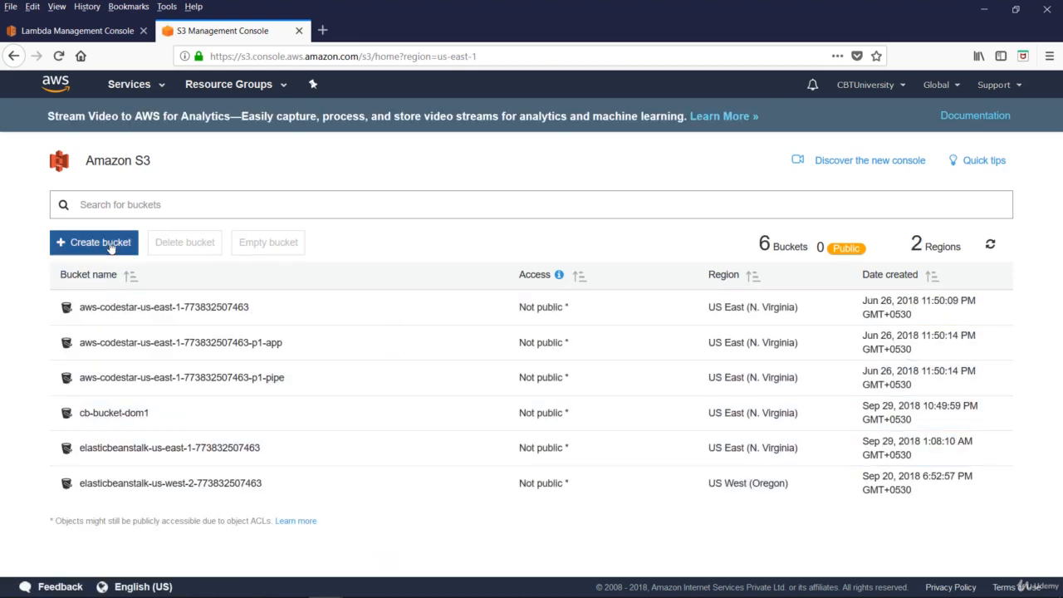
{"action": "left_click", "coordinate": [110, 248]}
{"action": "left_click", "coordinate": [475, 140]}
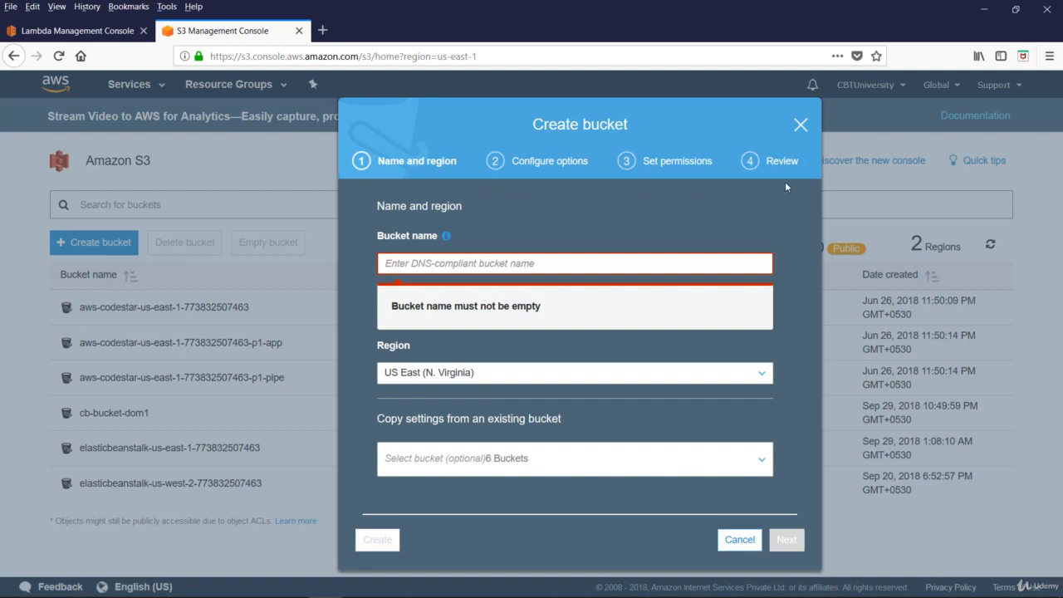
{"action": "left_click", "coordinate": [394, 262]}
{"action": "type", "text": "docu-bucket1"}
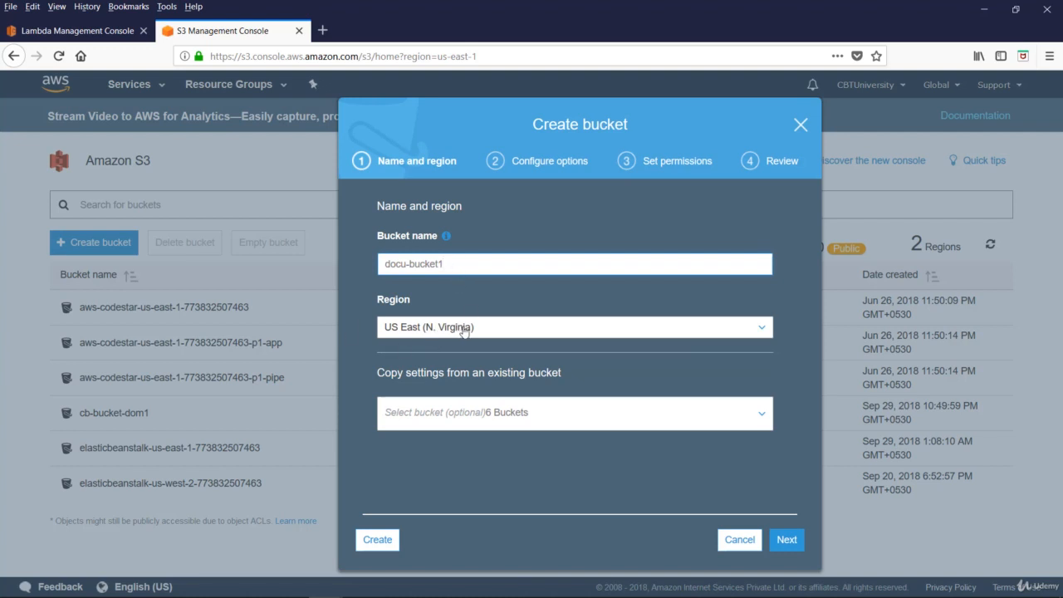
{"action": "left_click", "coordinate": [790, 543]}
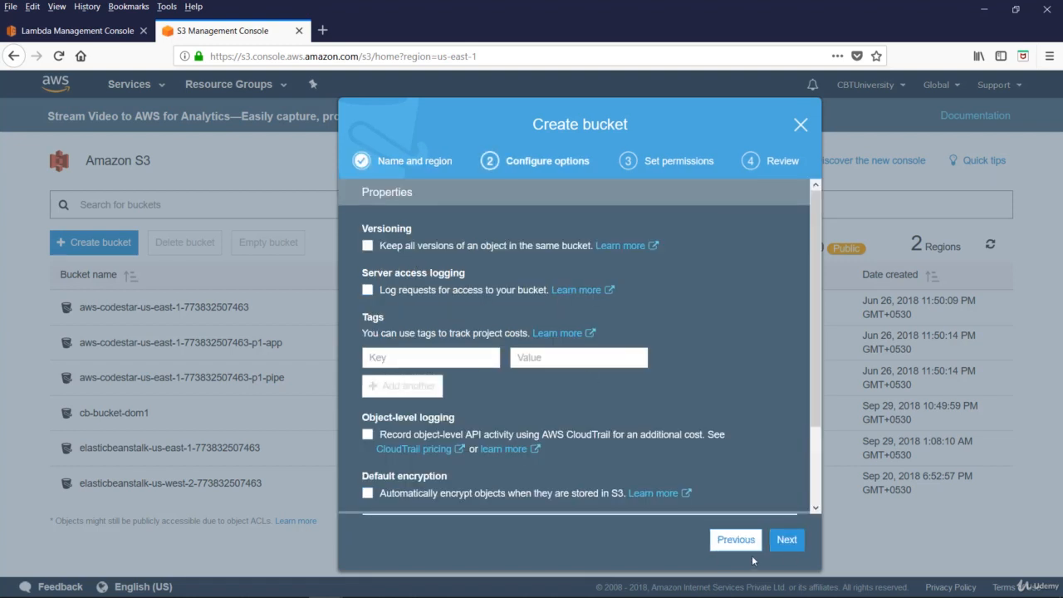
{"action": "left_click", "coordinate": [792, 542]}
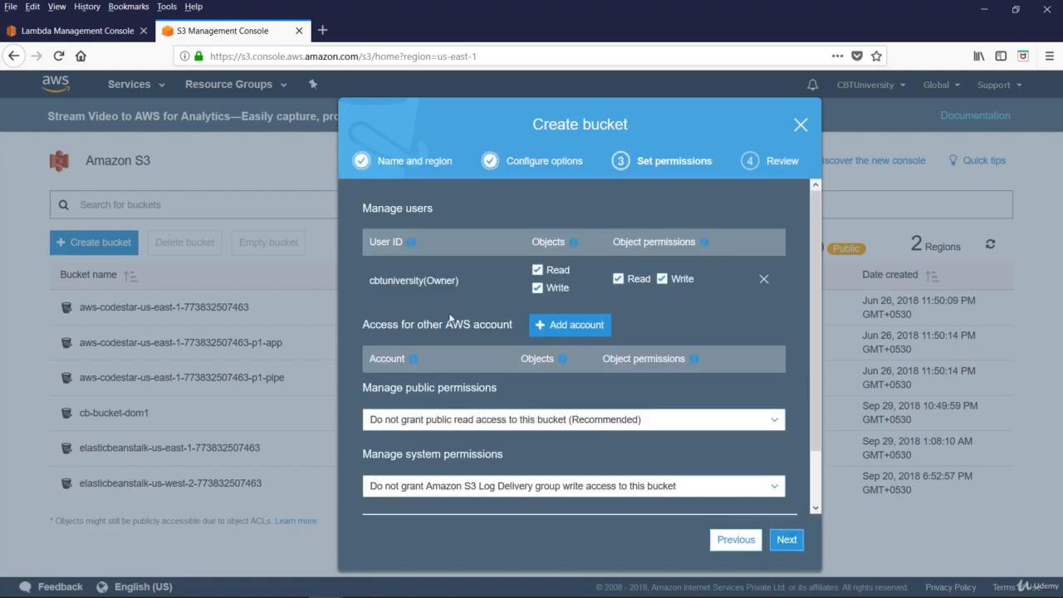
{"action": "left_click", "coordinate": [790, 543]}
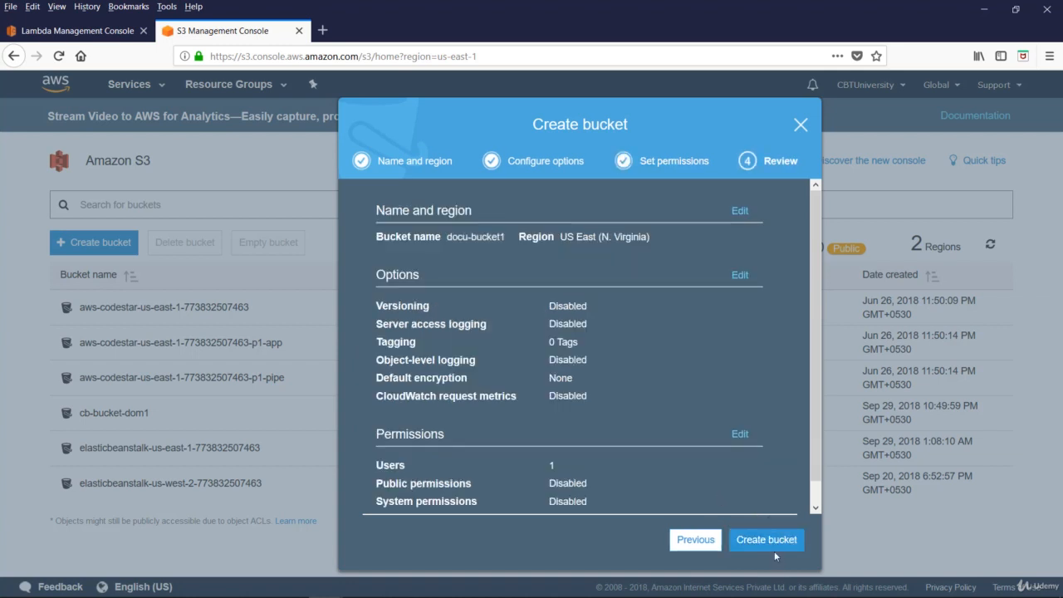
{"action": "left_click", "coordinate": [772, 548]}
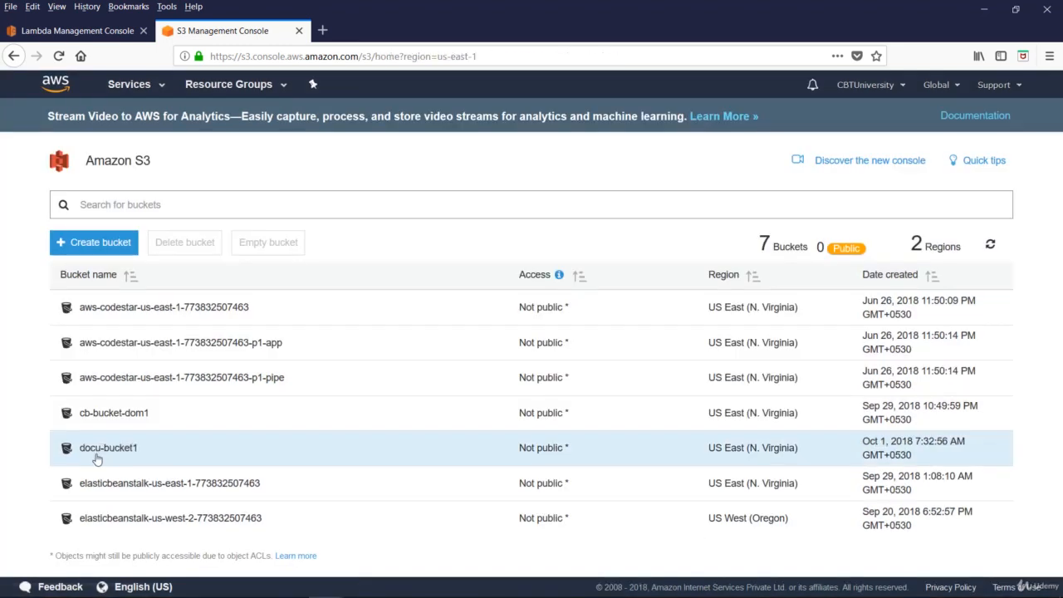
Upload goosa.png from the demodocs folder to docu-bucket1 with default permissions and Standard storage, and switch back to doctest1 in the Lambda console.
{"action": "left_click", "coordinate": [99, 450]}
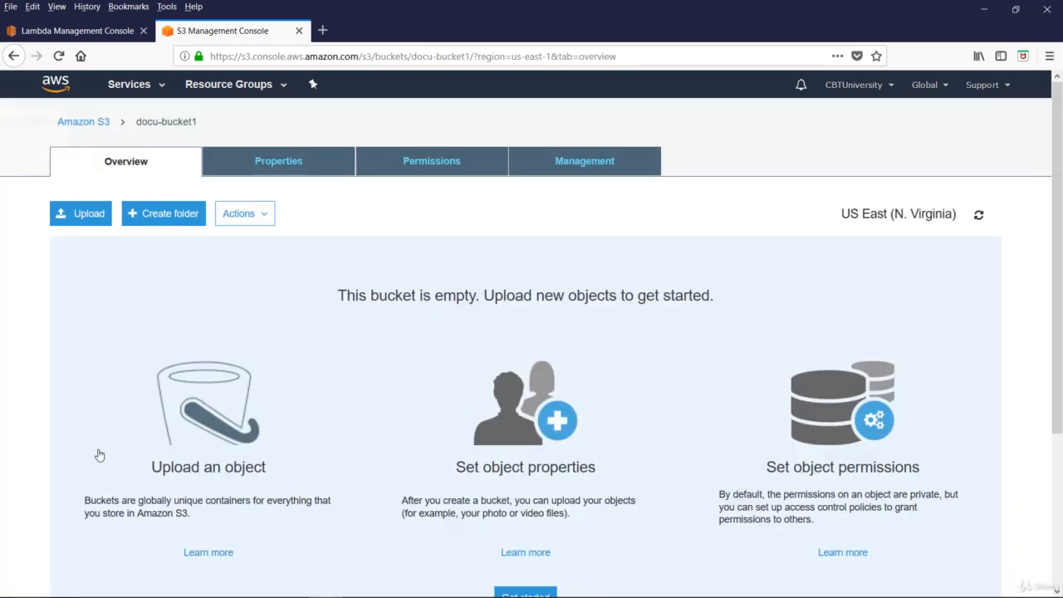
{"action": "left_click", "coordinate": [84, 219]}
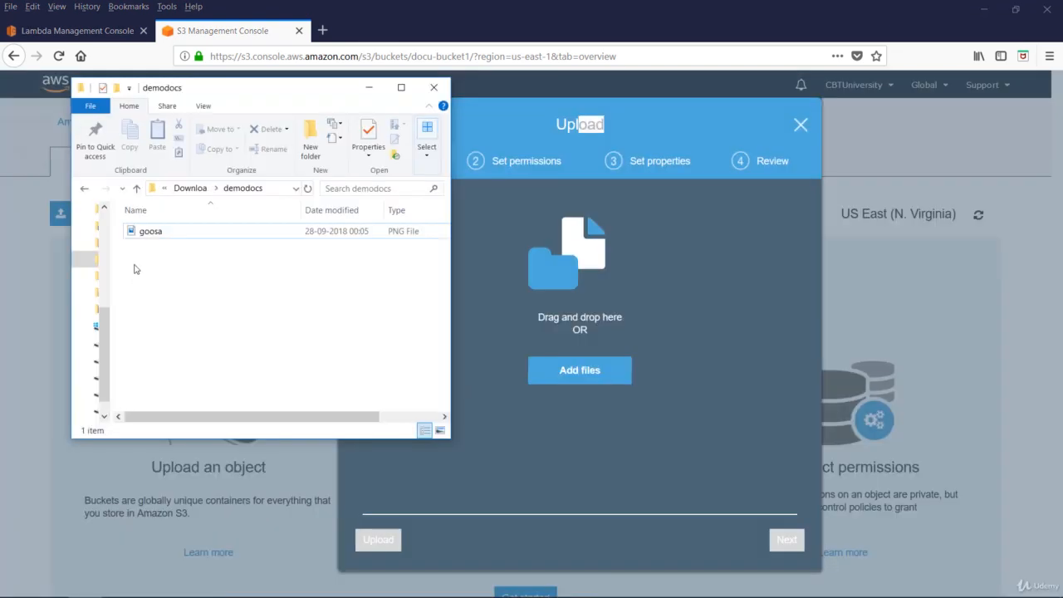
{"action": "left_click", "coordinate": [145, 237]}
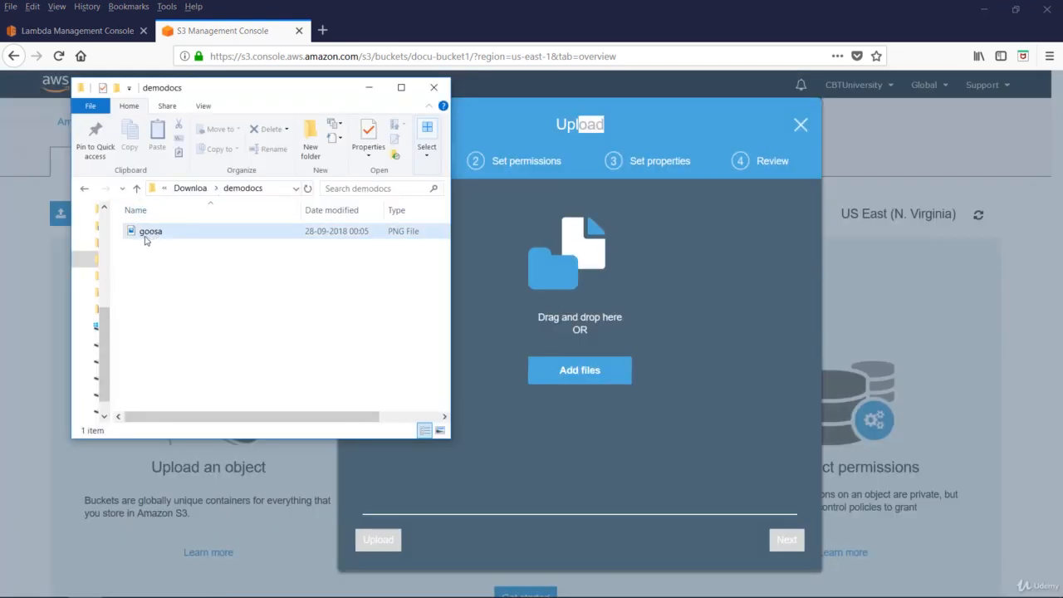
{"action": "left_click_drag", "start_coordinate": [146, 240], "coordinate": [544, 433]}
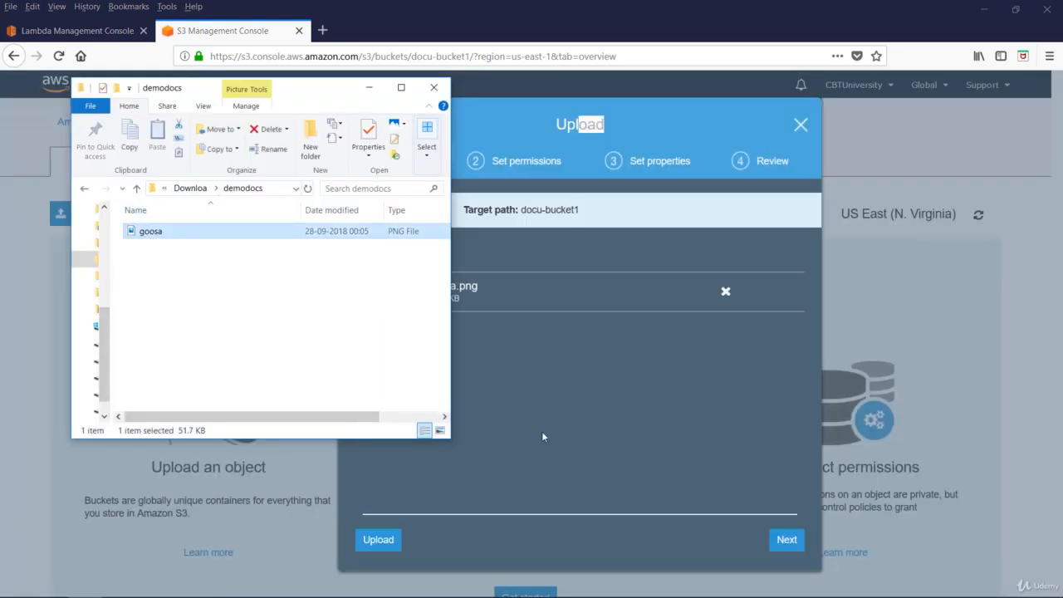
{"action": "left_click", "coordinate": [789, 542]}
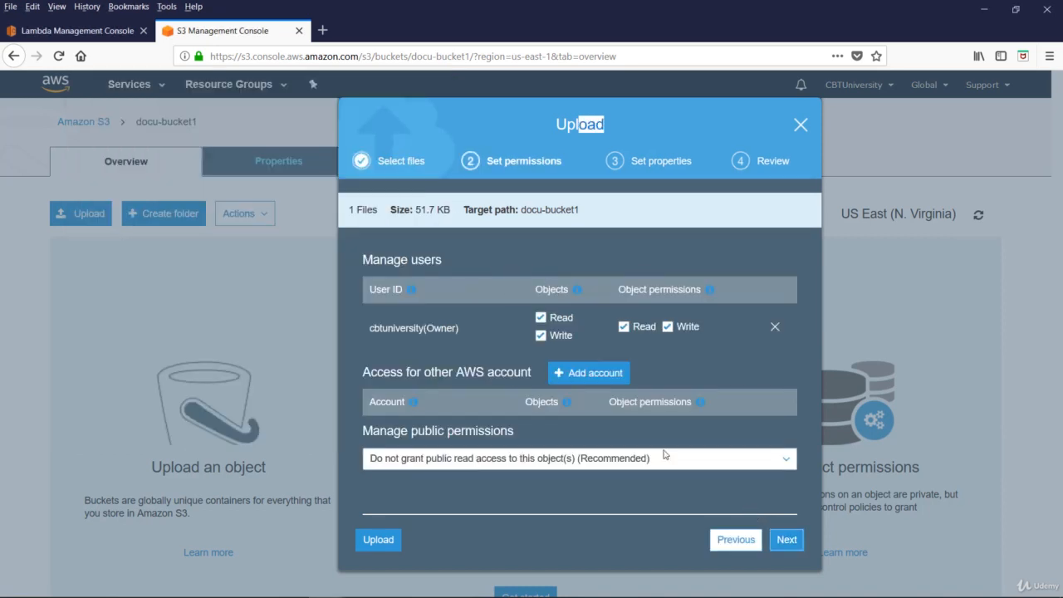
{"action": "left_click", "coordinate": [789, 540]}
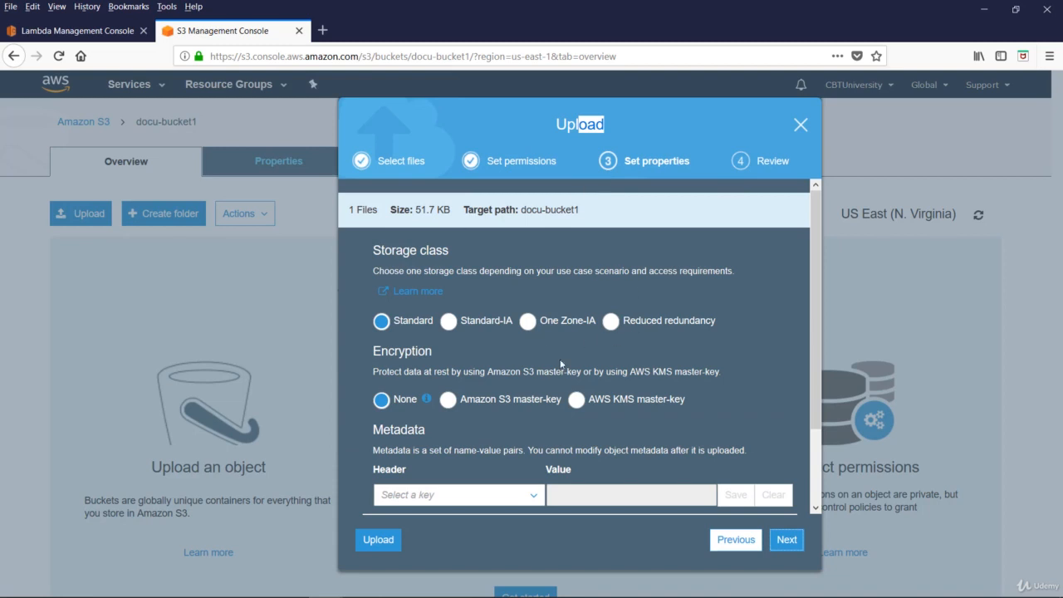
{"action": "left_click", "coordinate": [787, 541]}
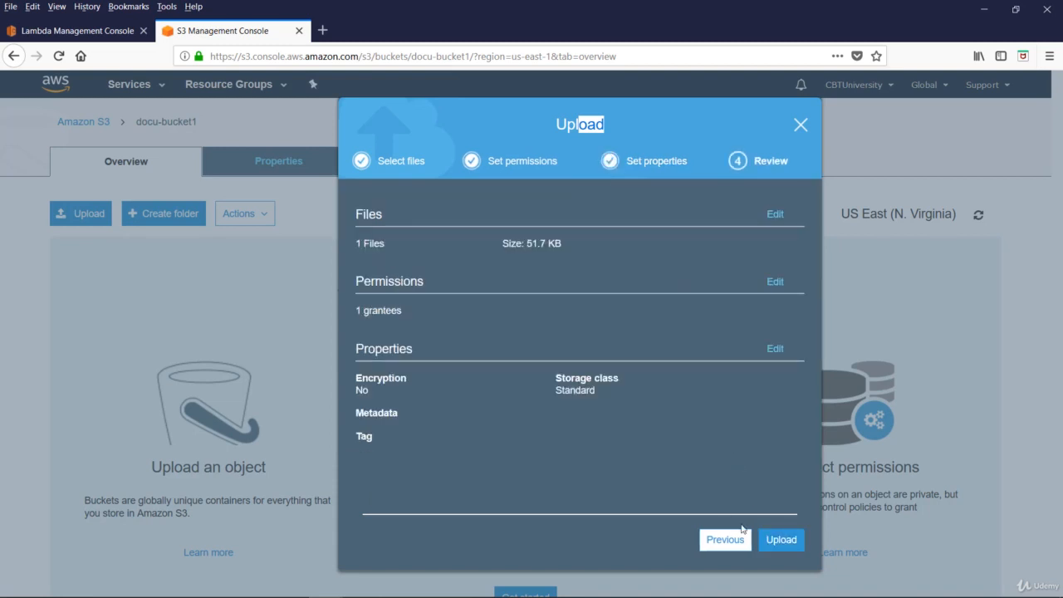
{"action": "left_click", "coordinate": [783, 541]}
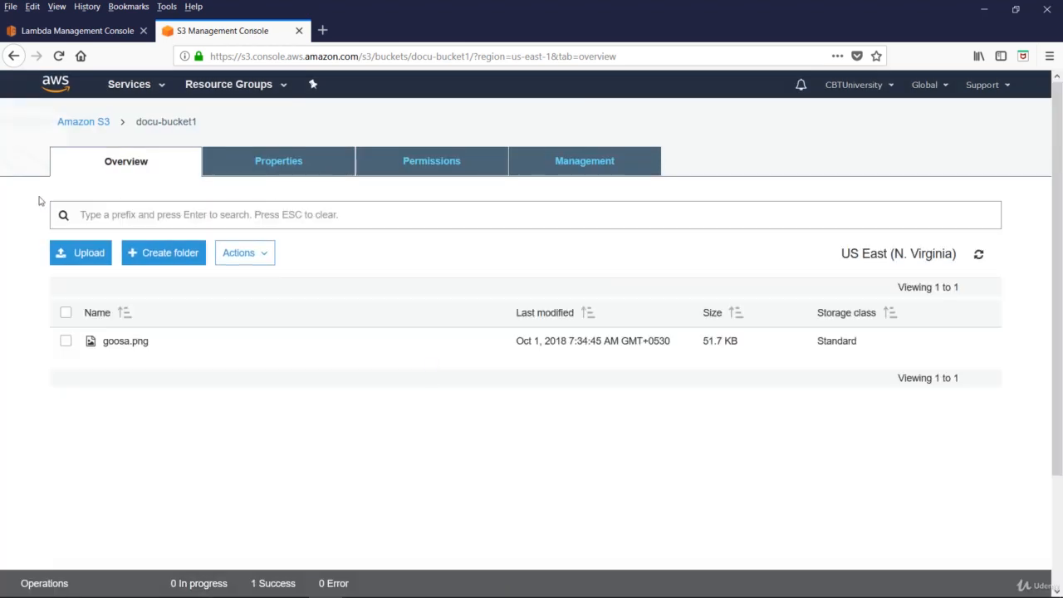
{"action": "left_click", "coordinate": [83, 31]}
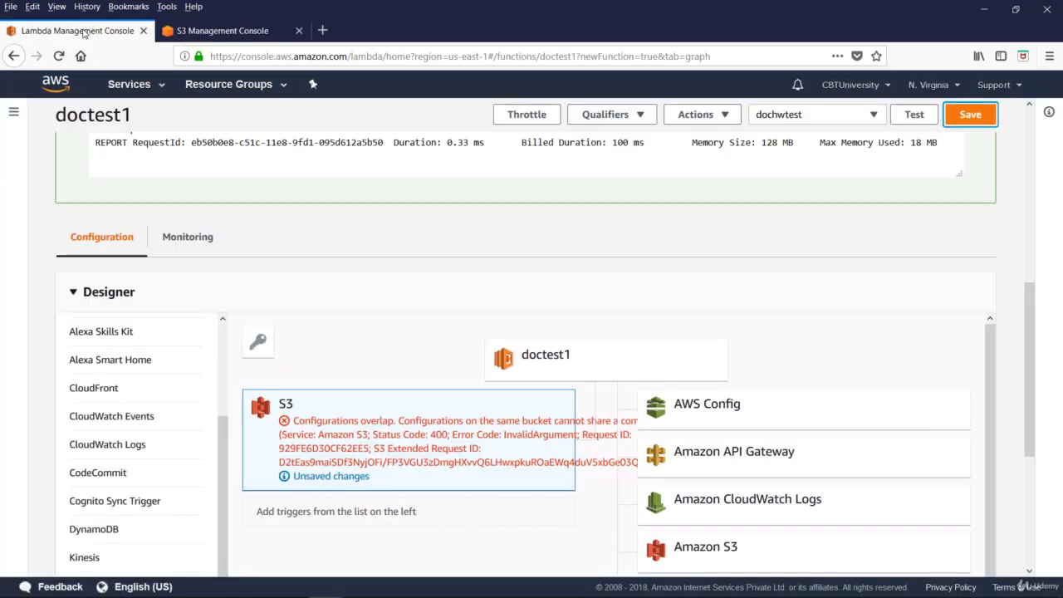
Delete the unsaved cb-bucket-dom1 trigger from doctest1 and add a new S3 trigger in the Designer.
{"action": "scroll", "coordinate": [350, 283], "scroll_direction": "down", "scroll_amount": 3}
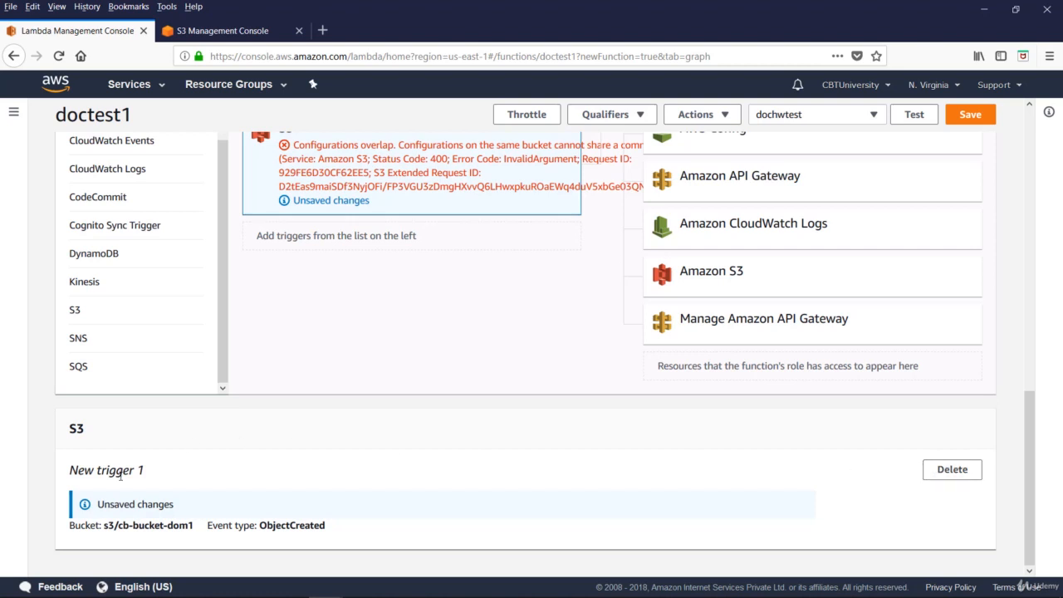
{"action": "left_click", "coordinate": [947, 472]}
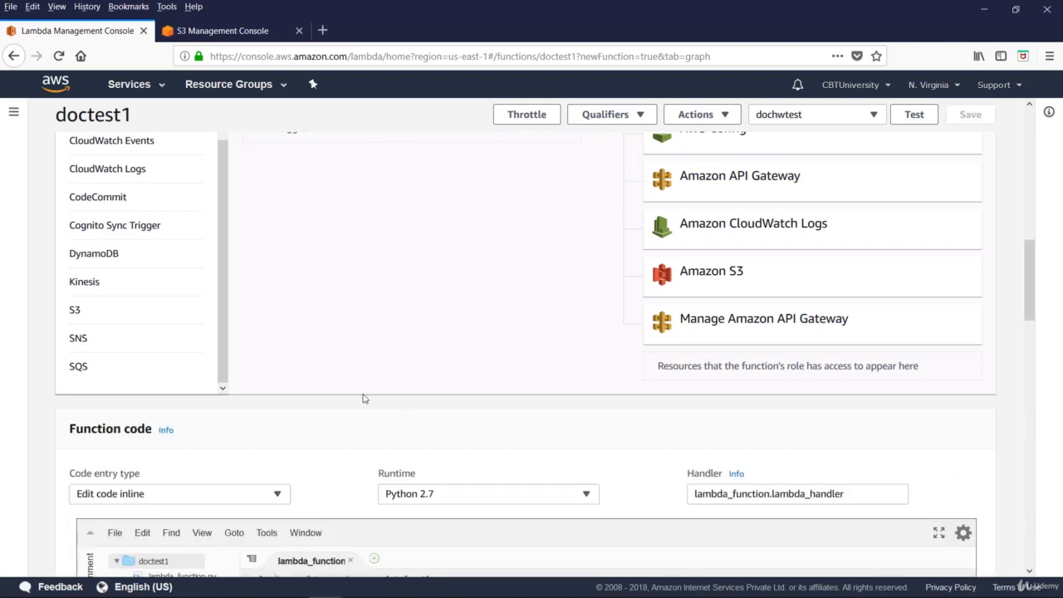
{"action": "scroll", "coordinate": [415, 357], "scroll_direction": "up", "scroll_amount": 3}
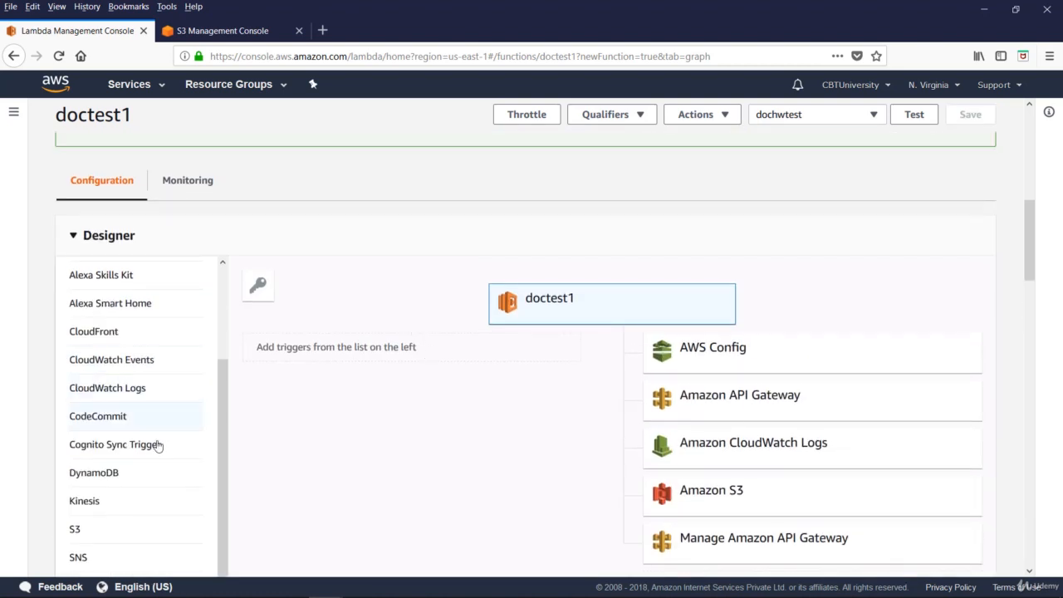
{"action": "scroll", "coordinate": [84, 424], "scroll_direction": "down", "scroll_amount": 2}
{"action": "left_click", "coordinate": [73, 382]}
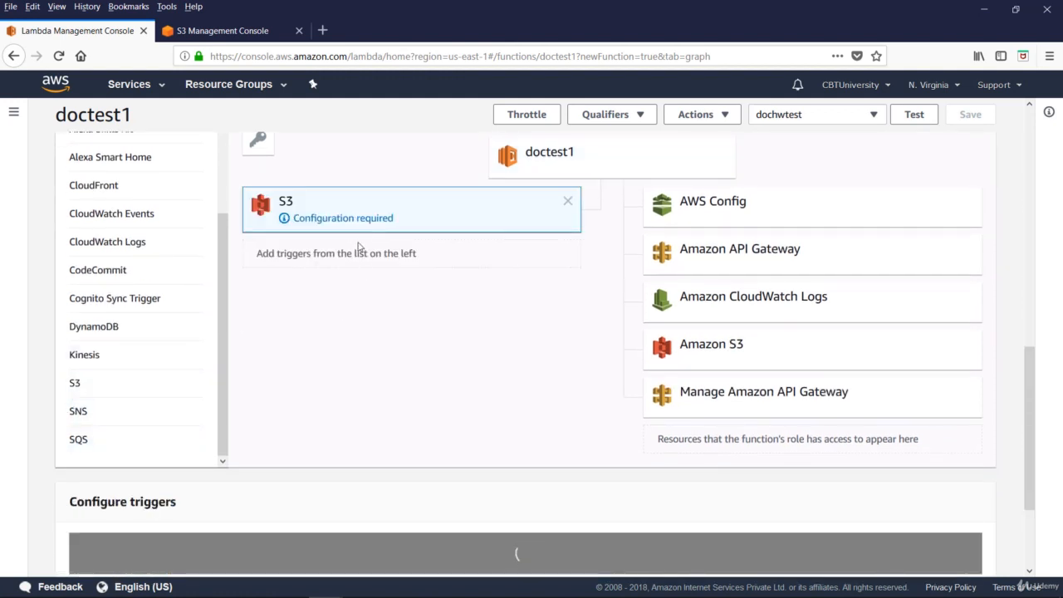
Configure the S3 trigger with bucket docu-bucket1 and event type Object Created (All), keep it enabled, add it and save doctest1.
{"action": "scroll", "coordinate": [416, 366], "scroll_direction": "down", "scroll_amount": 3}
{"action": "scroll", "coordinate": [417, 379], "scroll_direction": "down", "scroll_amount": 3}
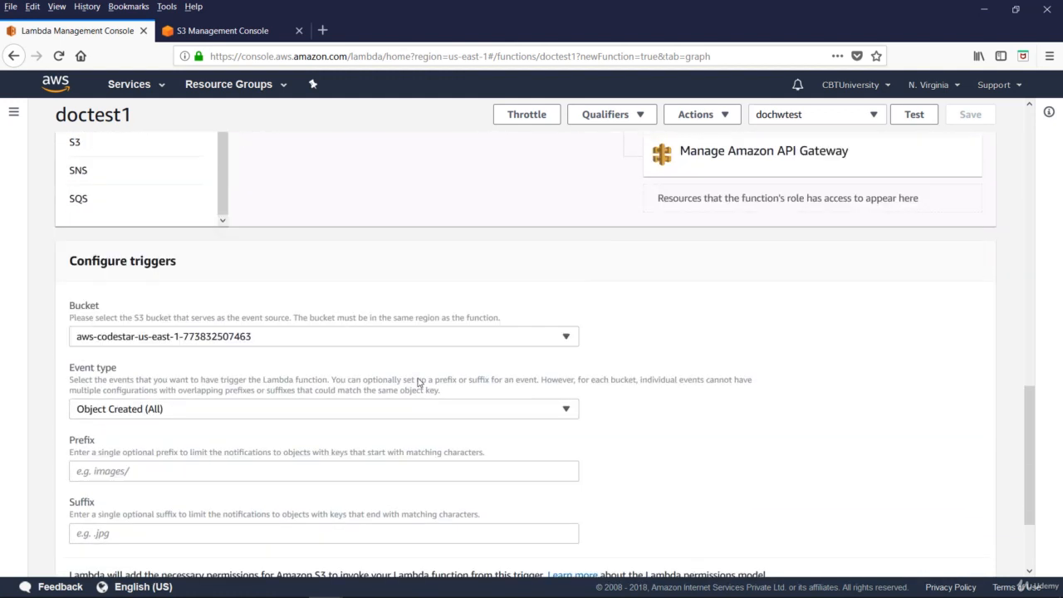
{"action": "left_click", "coordinate": [270, 285]}
{"action": "left_click", "coordinate": [270, 285]}
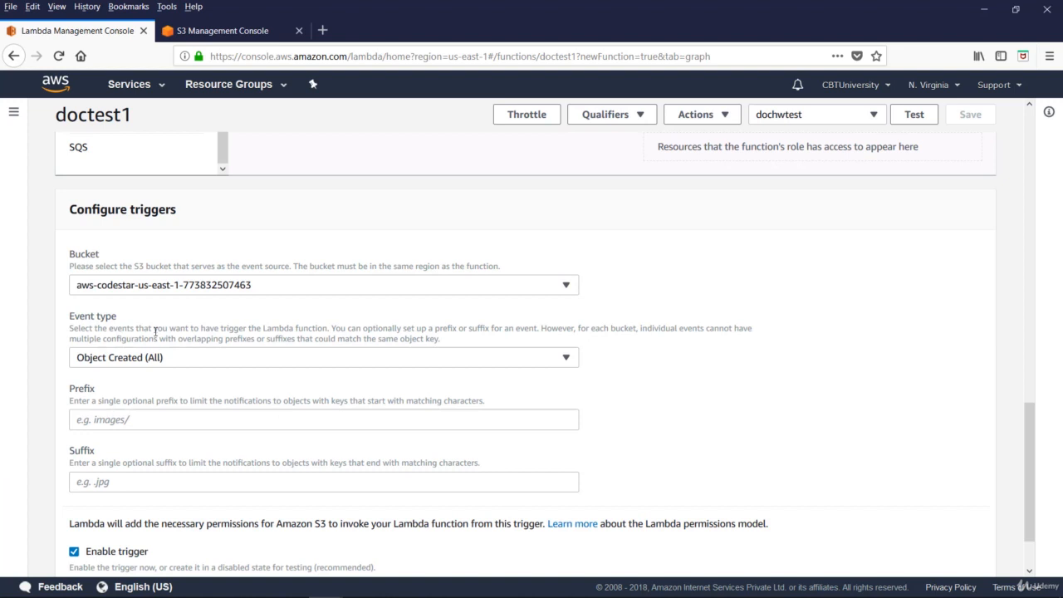
{"action": "left_click", "coordinate": [174, 285]}
{"action": "left_click", "coordinate": [97, 392]}
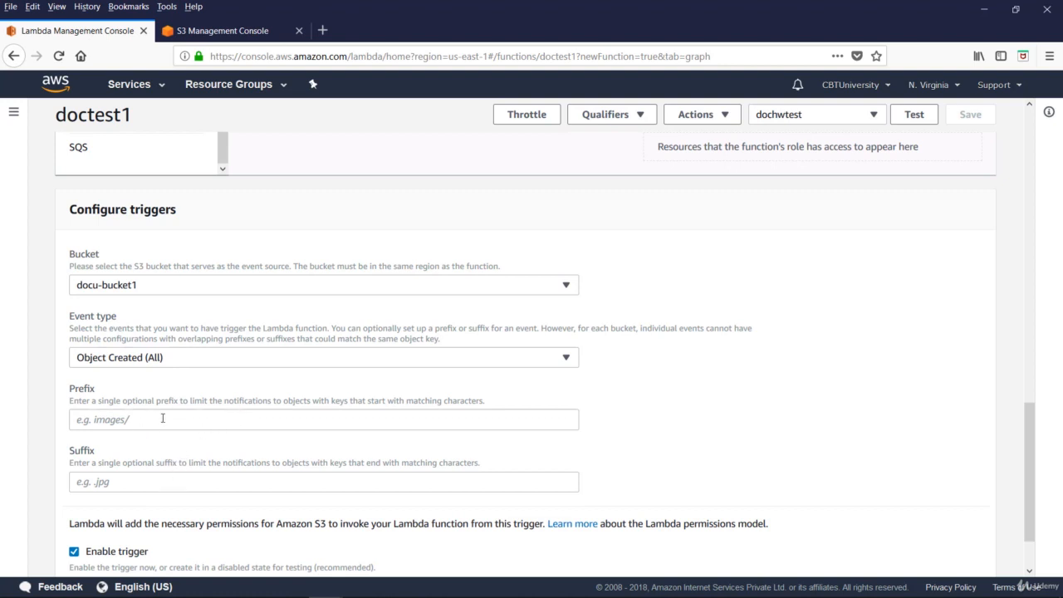
{"action": "scroll", "coordinate": [349, 490], "scroll_direction": "down", "scroll_amount": 2}
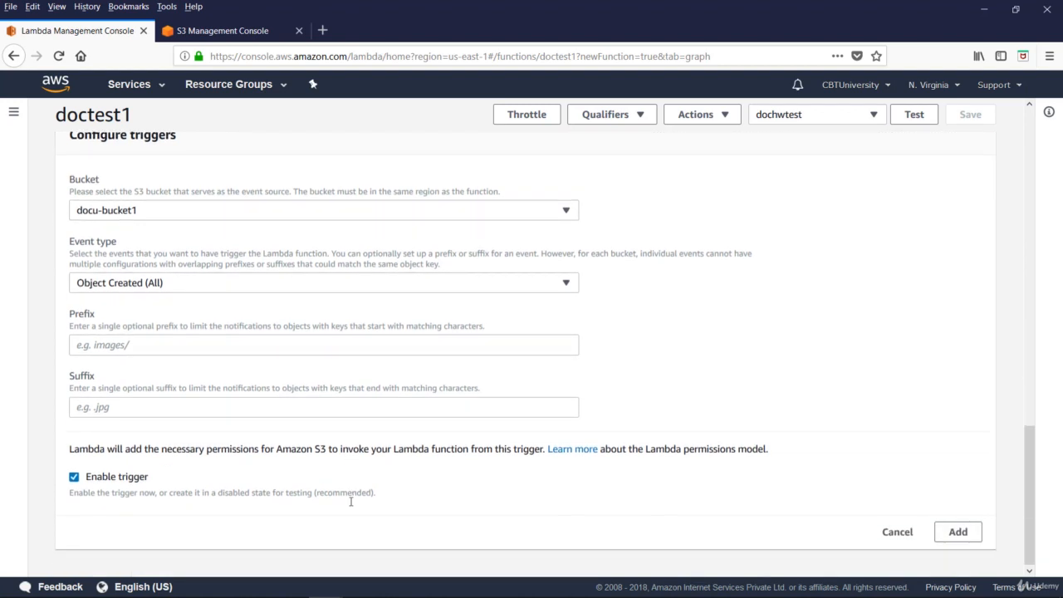
{"action": "left_click", "coordinate": [959, 532]}
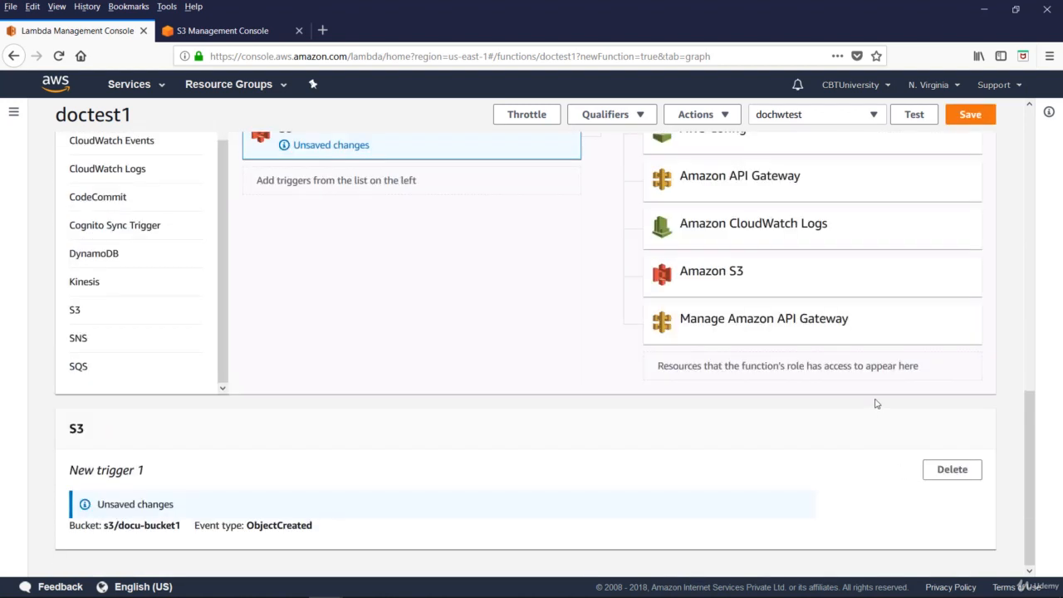
{"action": "scroll", "coordinate": [873, 404], "scroll_direction": "up", "scroll_amount": 3}
{"action": "left_click", "coordinate": [970, 114]}
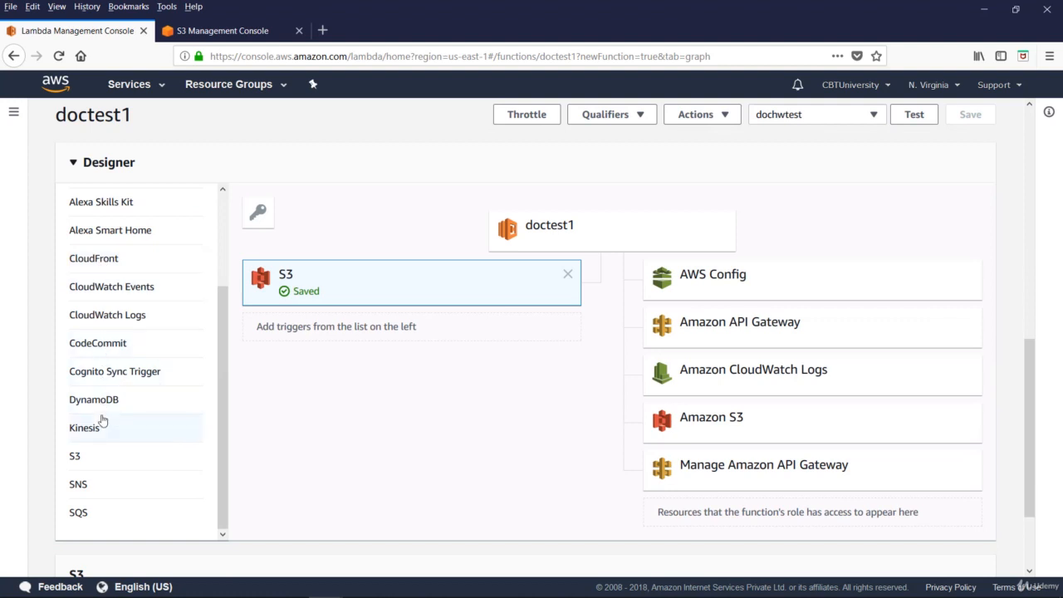
Examine doctest1's CloudWatch monitoring charts, including invocations, duration, errors and throttles.
{"action": "scroll", "coordinate": [423, 441], "scroll_direction": "up", "scroll_amount": 3}
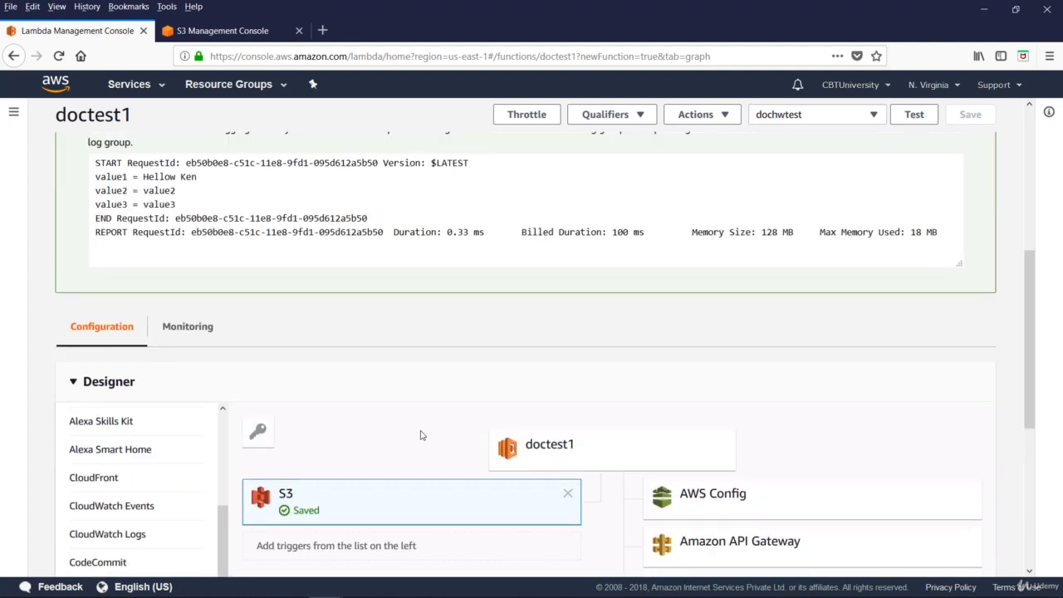
{"action": "scroll", "coordinate": [189, 241], "scroll_direction": "down", "scroll_amount": 1}
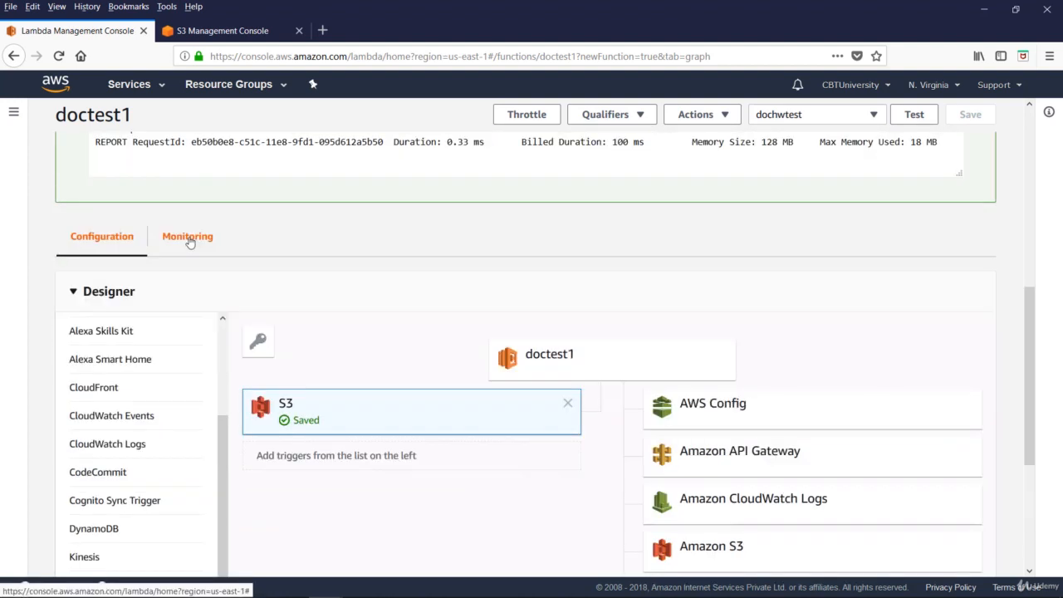
{"action": "left_click", "coordinate": [189, 238]}
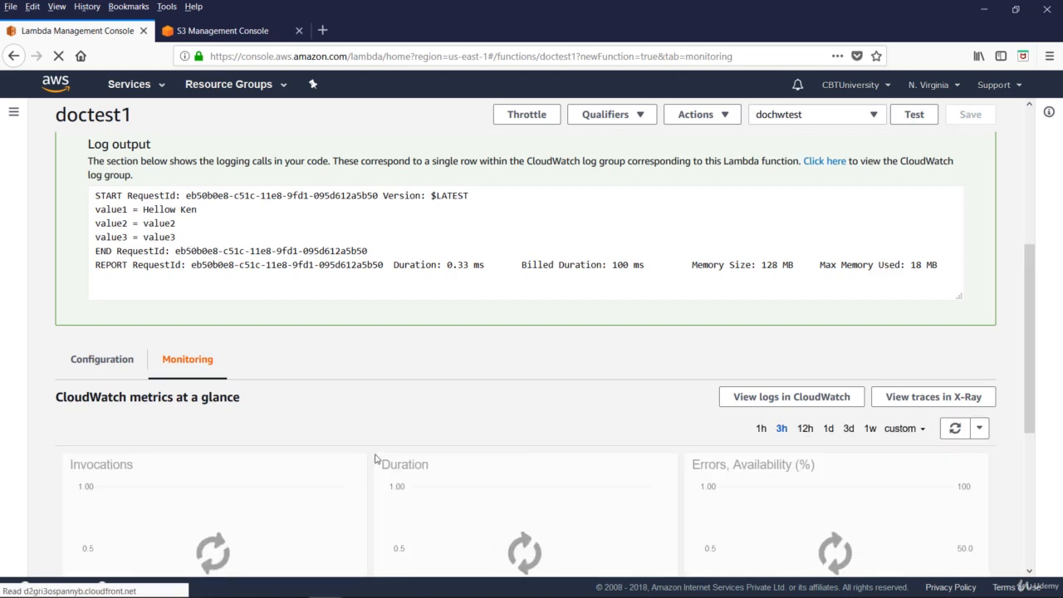
{"action": "scroll", "coordinate": [376, 458], "scroll_direction": "down", "scroll_amount": 3}
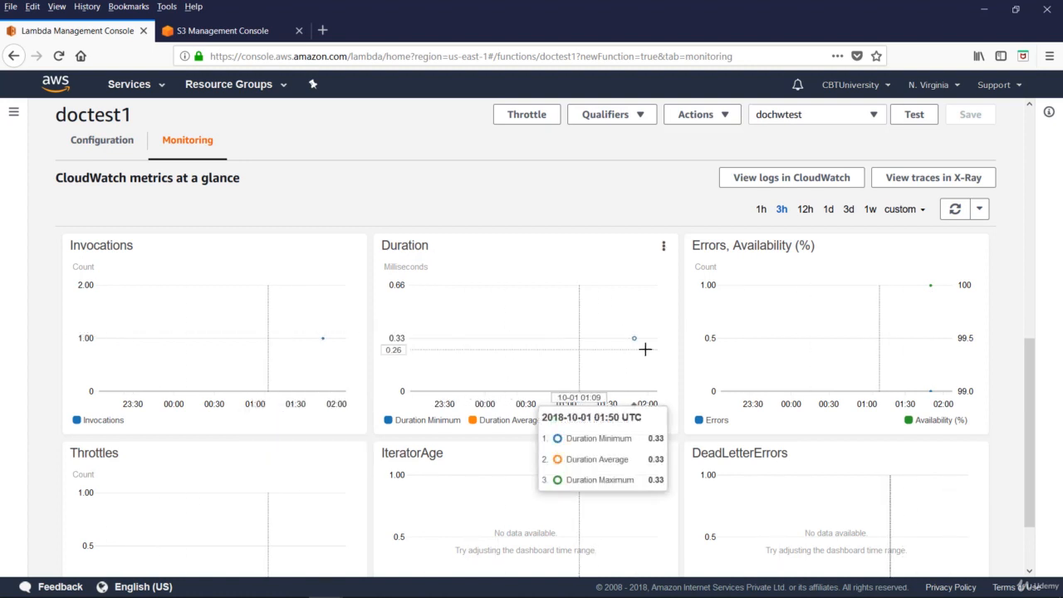
{"action": "scroll", "coordinate": [762, 349], "scroll_direction": "down", "scroll_amount": 1}
{"action": "scroll", "coordinate": [761, 349], "scroll_direction": "down", "scroll_amount": 1}
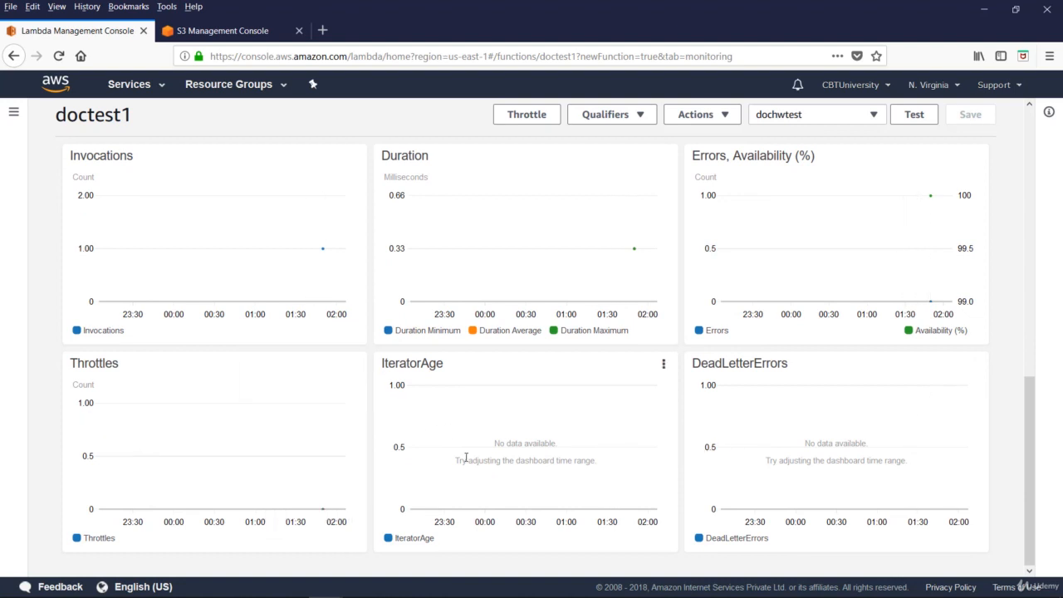
{"action": "scroll", "coordinate": [466, 458], "scroll_direction": "up", "scroll_amount": 5}
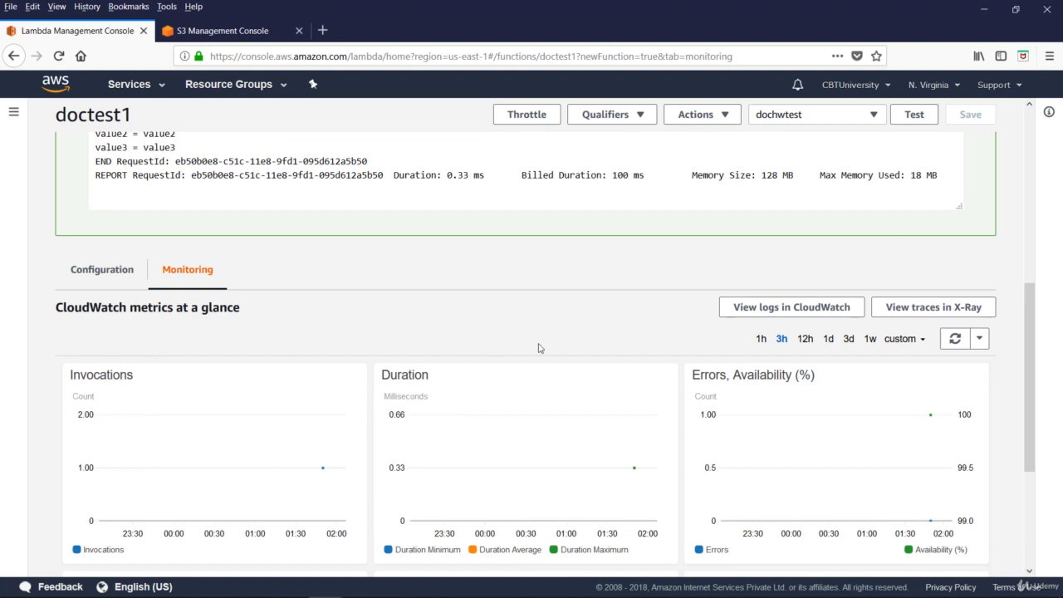
View doctest1's log stream events in CloudWatch, and return to the function's monitoring page.
{"action": "left_click", "coordinate": [800, 308]}
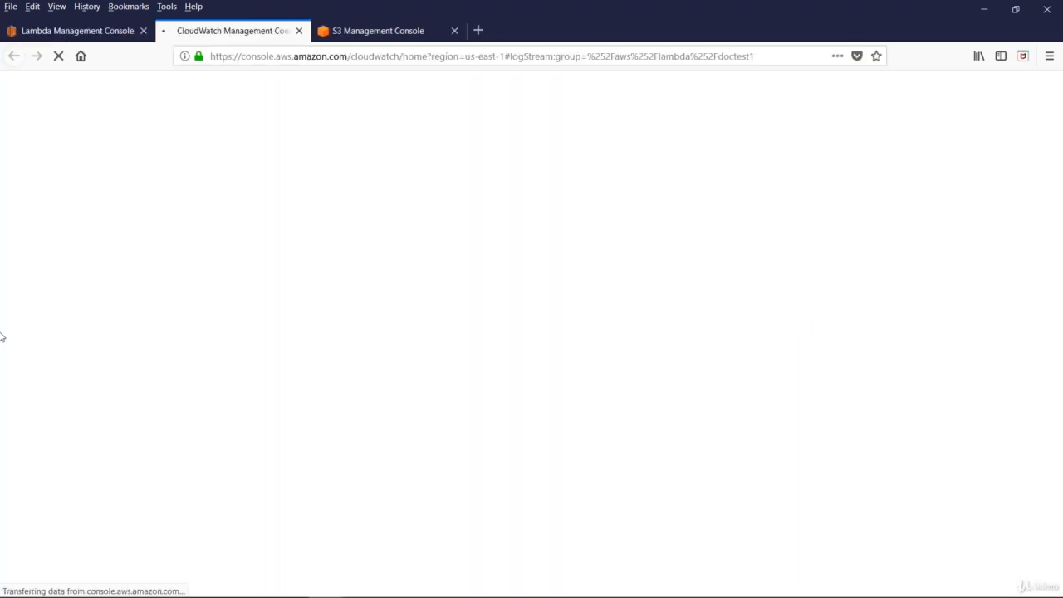
{"action": "left_click", "coordinate": [290, 231]}
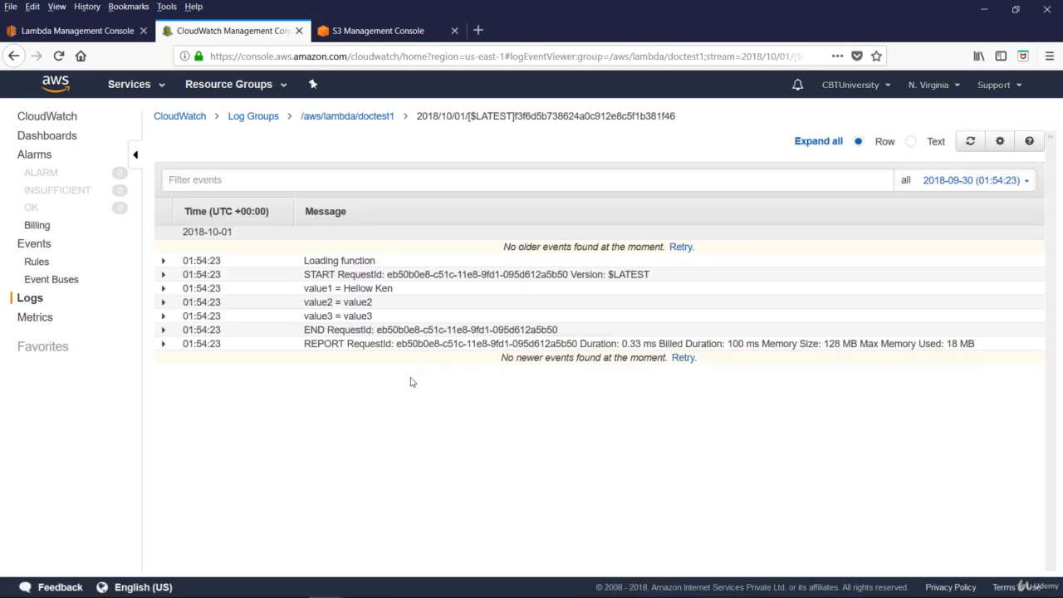
{"action": "key", "text": "ctrl+w"}
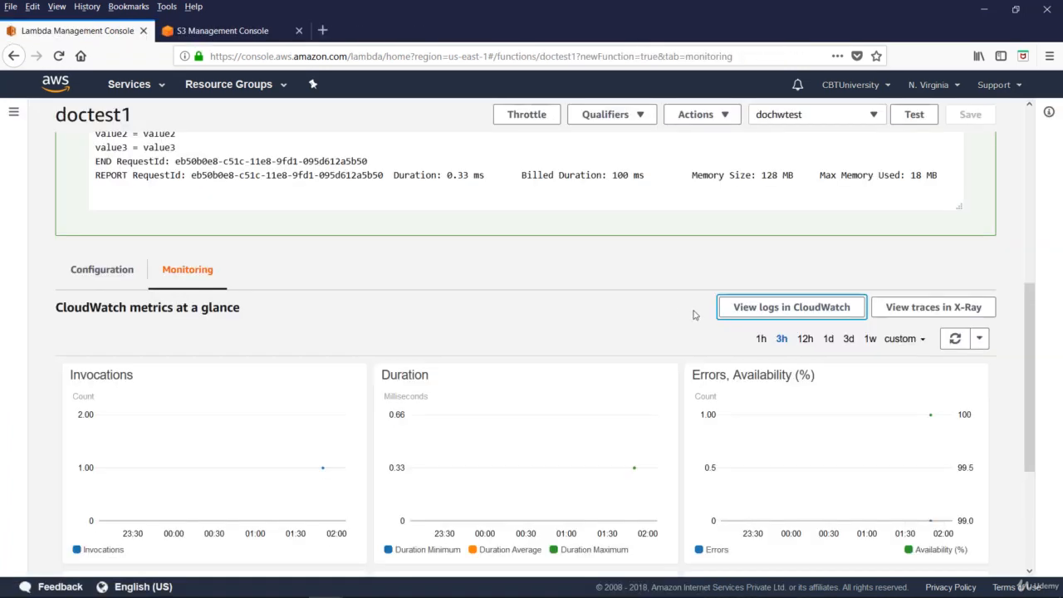
View doctest1's traces in AWS X-Ray, and close both the X-Ray and S3 console pages.
{"action": "left_click", "coordinate": [917, 314]}
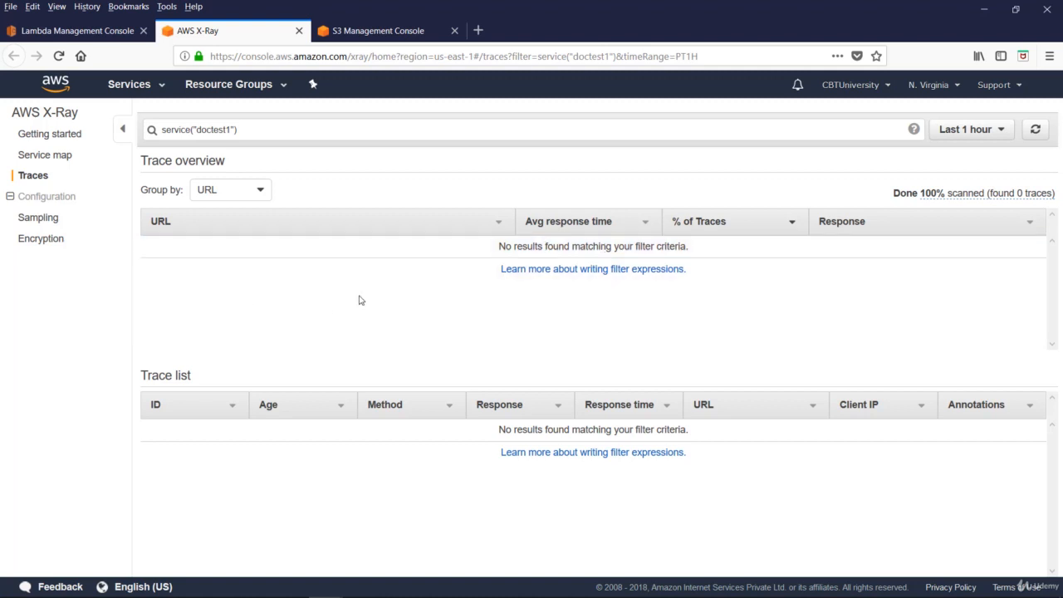
{"action": "left_click", "coordinate": [300, 30]}
{"action": "left_click", "coordinate": [300, 31]}
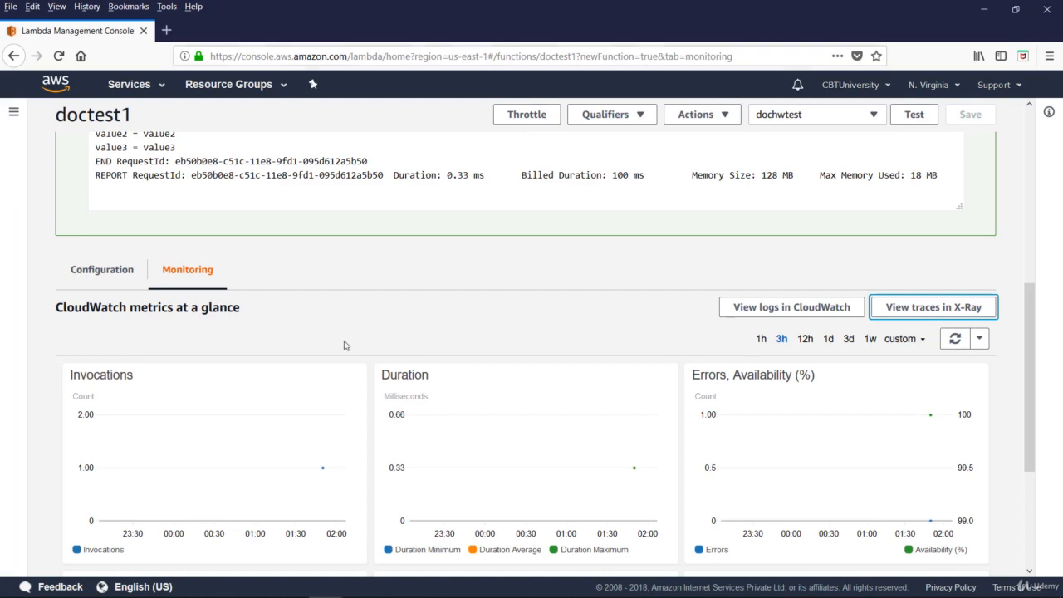
Leave doctest1 for the list of Lambda functions and view the Lambda dashboard.
{"action": "scroll", "coordinate": [365, 346], "scroll_direction": "down", "scroll_amount": 3}
{"action": "scroll", "coordinate": [368, 348], "scroll_direction": "up", "scroll_amount": 3}
{"action": "scroll", "coordinate": [365, 346], "scroll_direction": "up", "scroll_amount": 5}
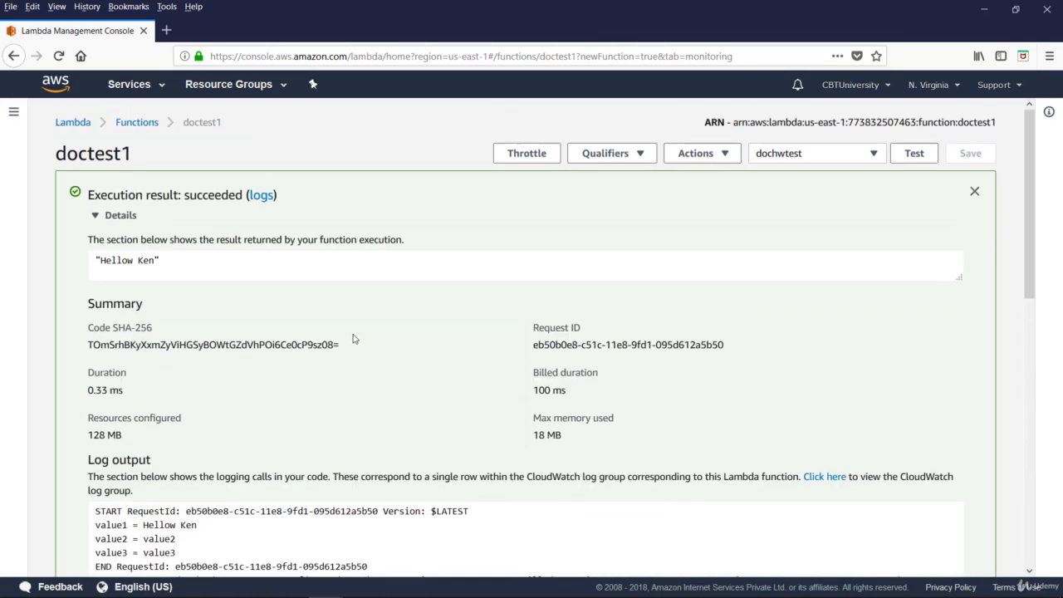
{"action": "left_click", "coordinate": [126, 127]}
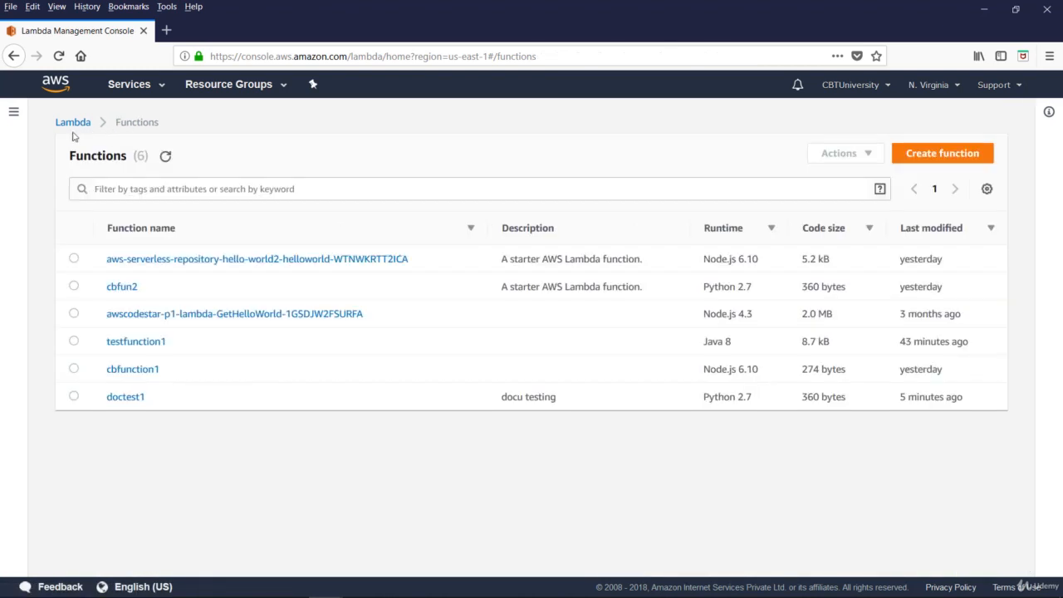
{"action": "left_click", "coordinate": [79, 125]}
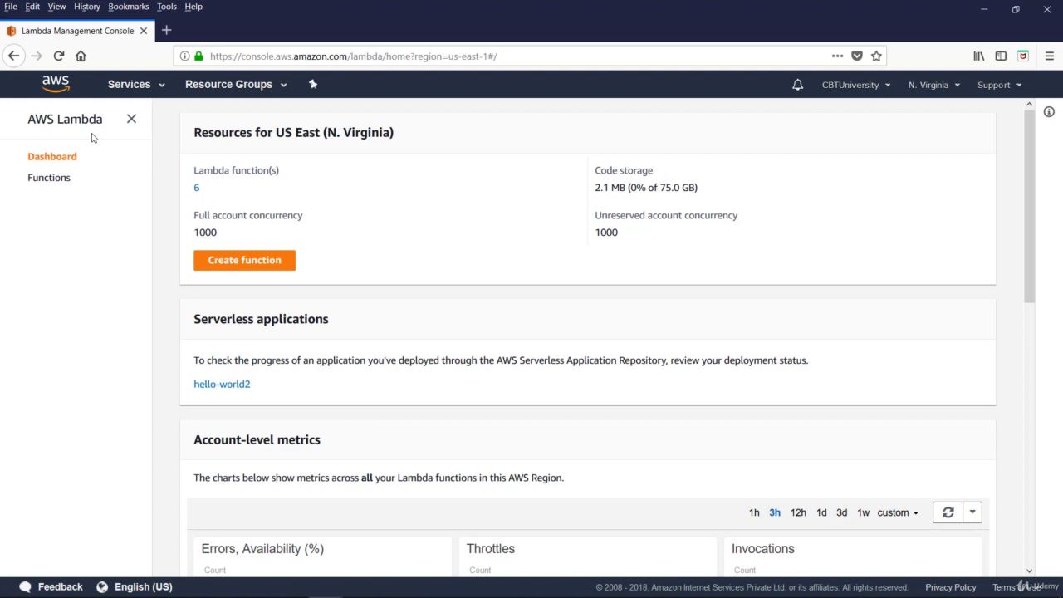
Delete the function doctest1 from the Lambda functions list and confirm the deletion.
{"action": "left_click", "coordinate": [50, 177]}
{"action": "left_click", "coordinate": [197, 396]}
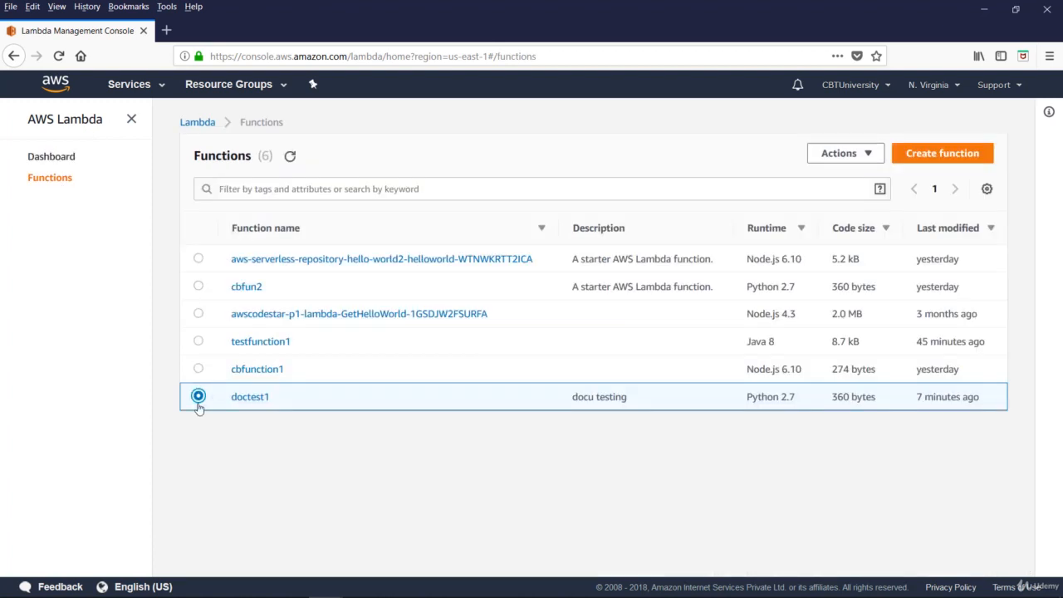
{"action": "left_click", "coordinate": [858, 154]}
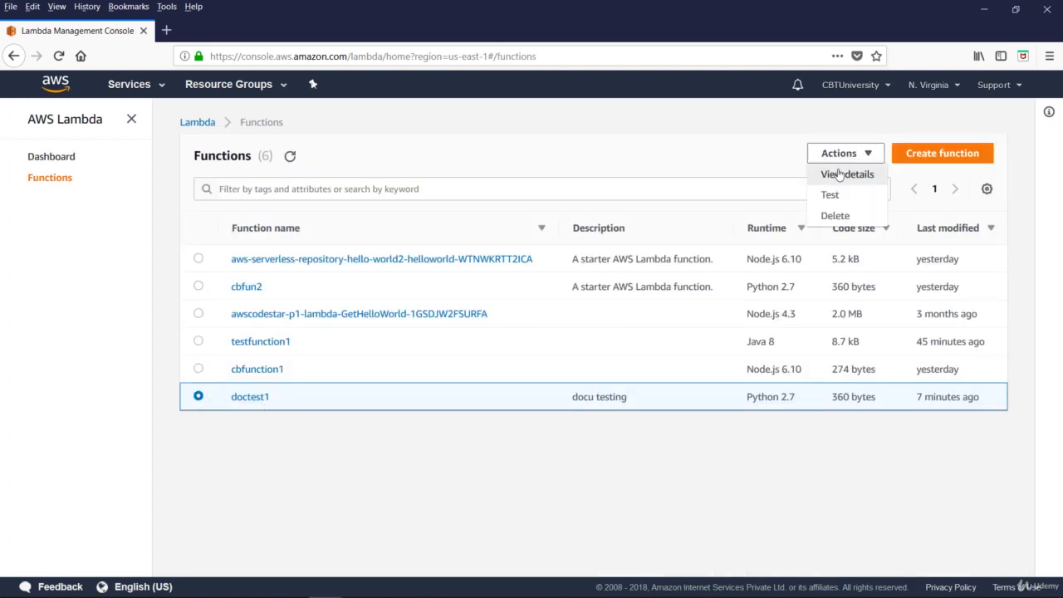
{"action": "left_click", "coordinate": [833, 216]}
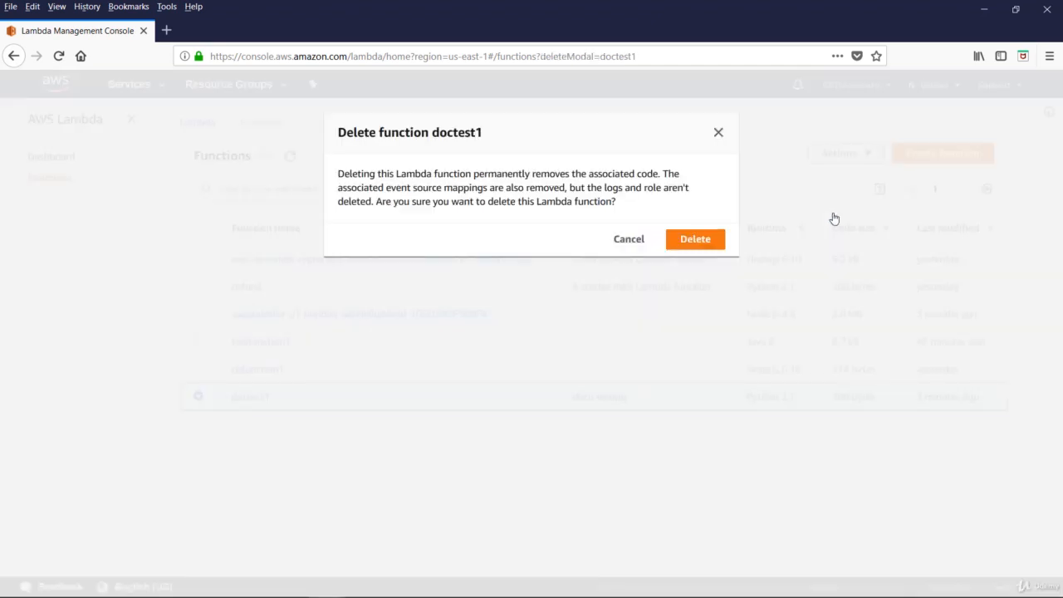
{"action": "left_click", "coordinate": [697, 243]}
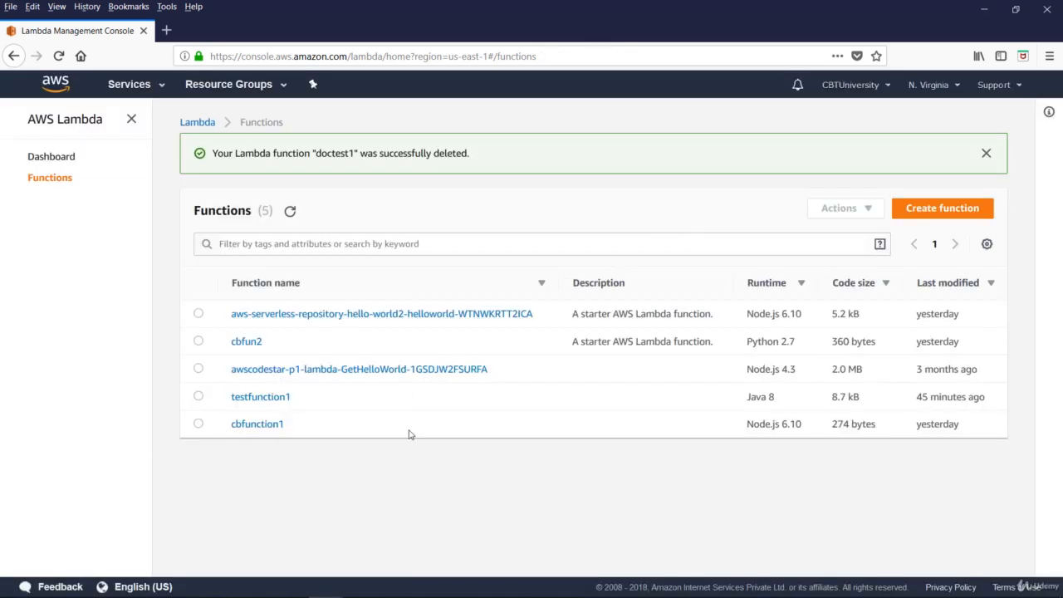
Delete the function cbfun2 from the Lambda functions list and confirm the deletion.
{"action": "left_click", "coordinate": [199, 341]}
{"action": "left_click", "coordinate": [841, 207]}
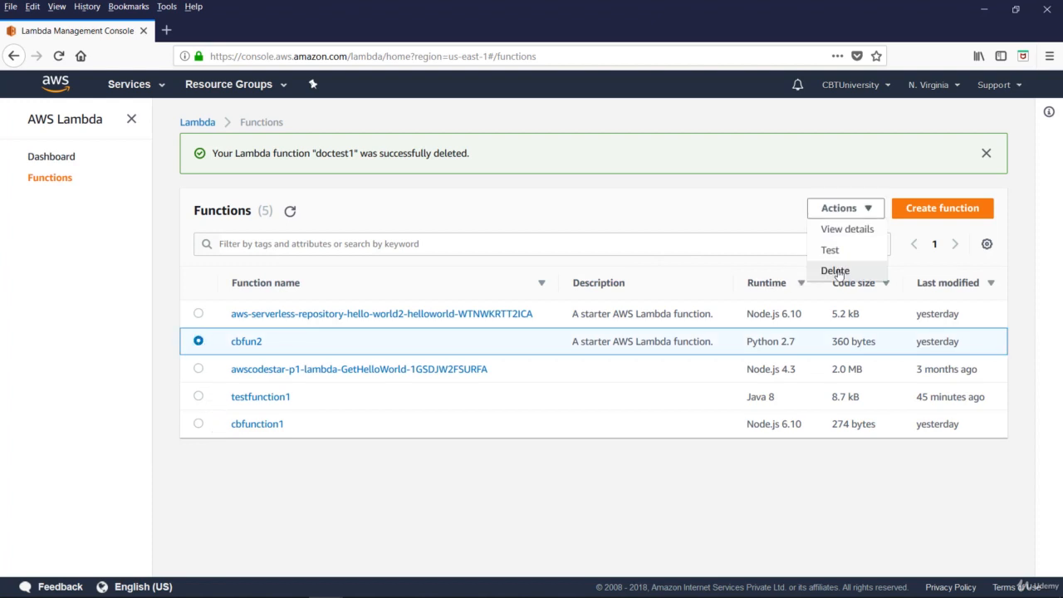
{"action": "left_click", "coordinate": [836, 272]}
{"action": "left_click", "coordinate": [692, 239]}
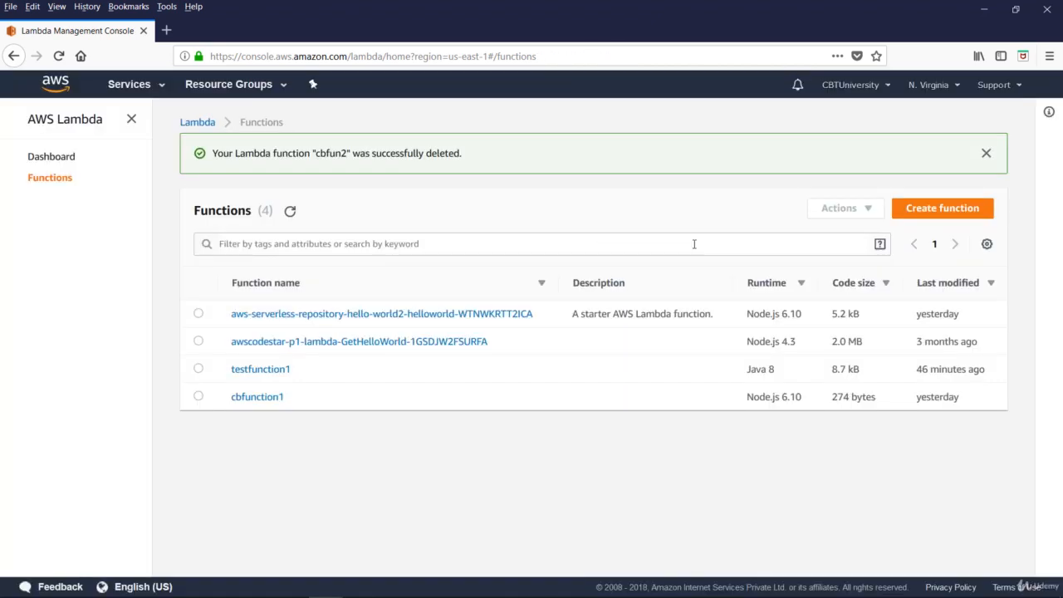